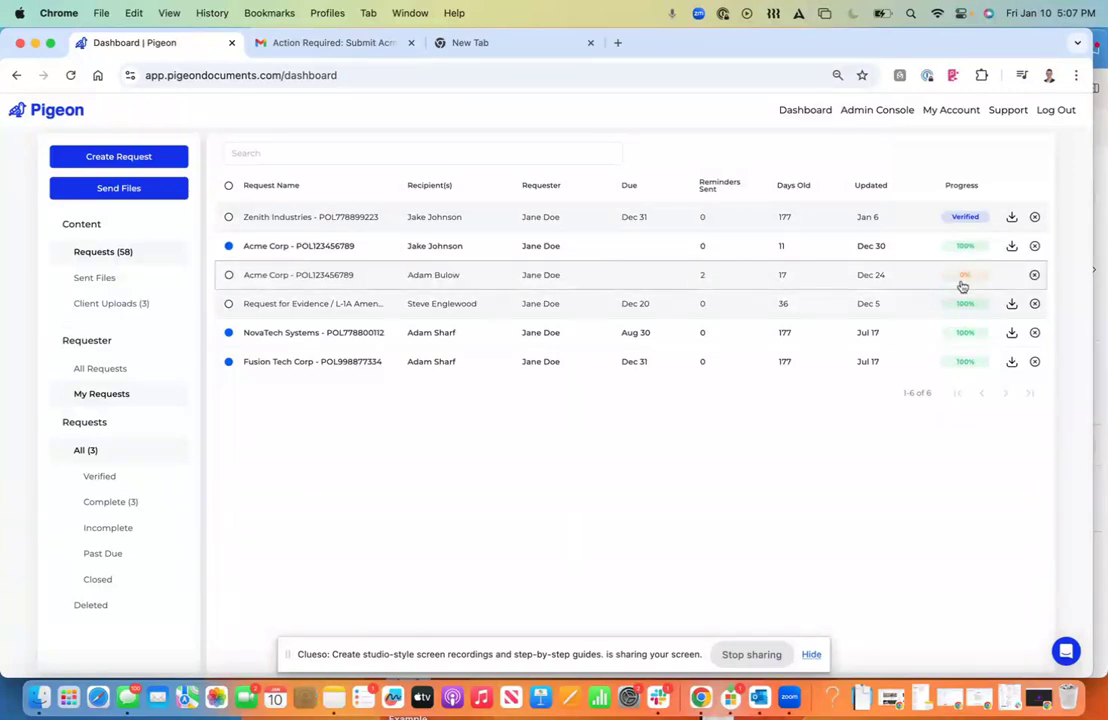
Step: Filter the Pigeon request list by Verified, Complete and Incomplete, then back to All
click(121, 481)
click(119, 502)
click(119, 528)
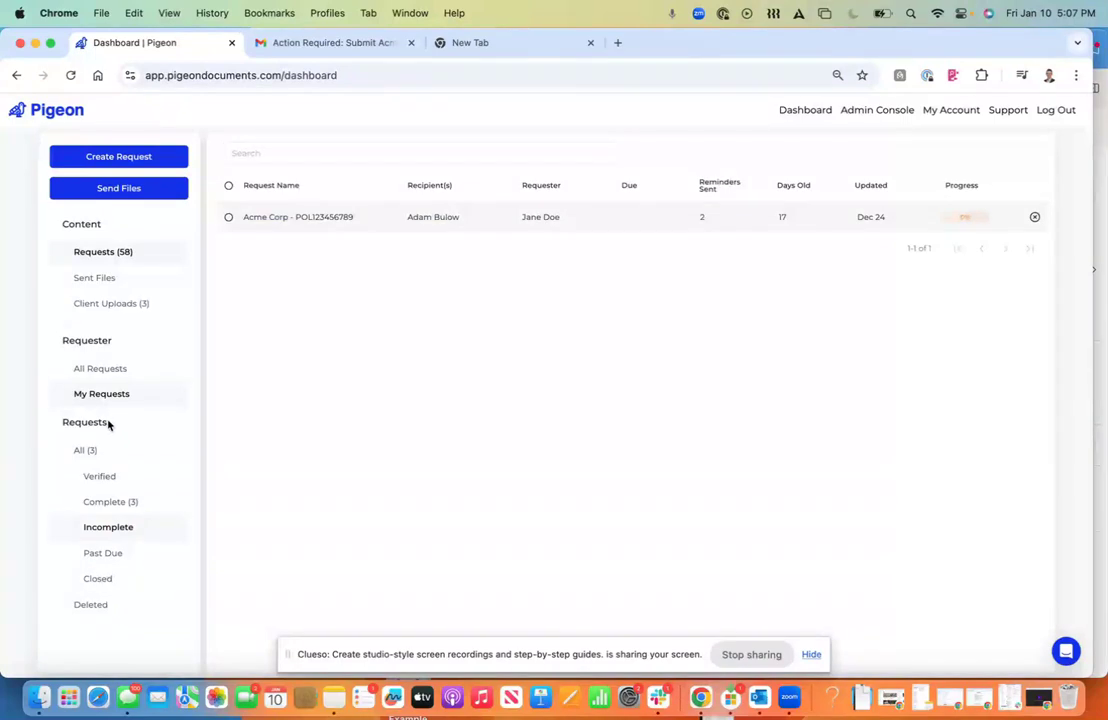
click(99, 450)
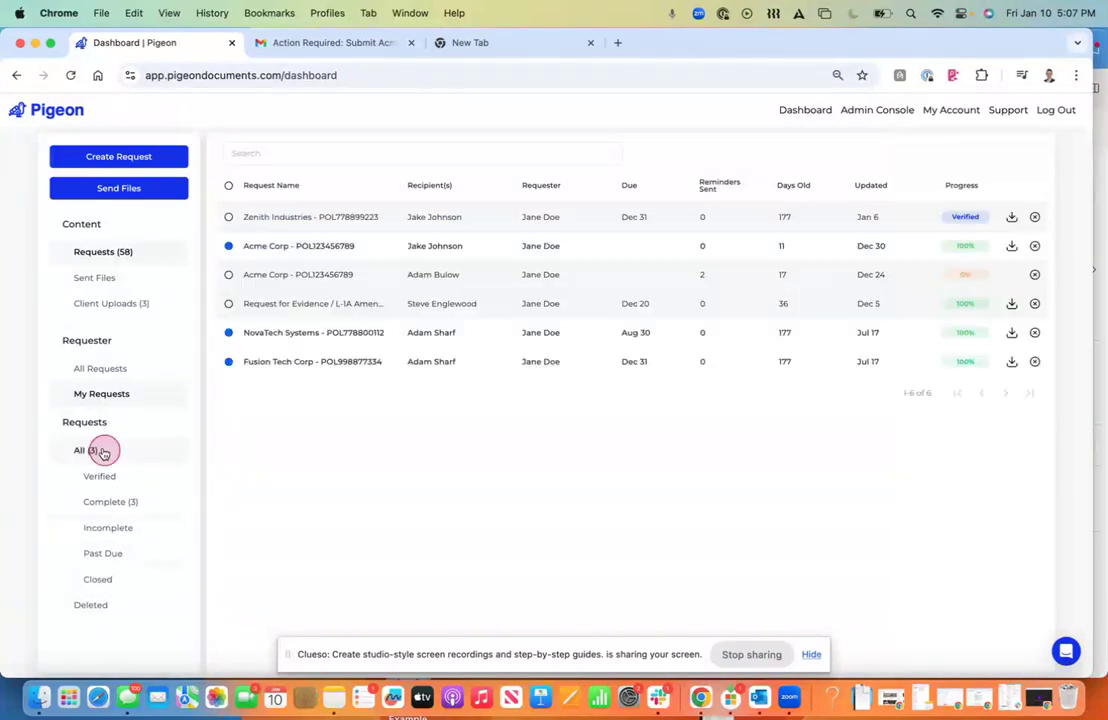
Step: Toggle between All Requests and My Requests, close the spare empty tab, and switch to Outlook
click(112, 372)
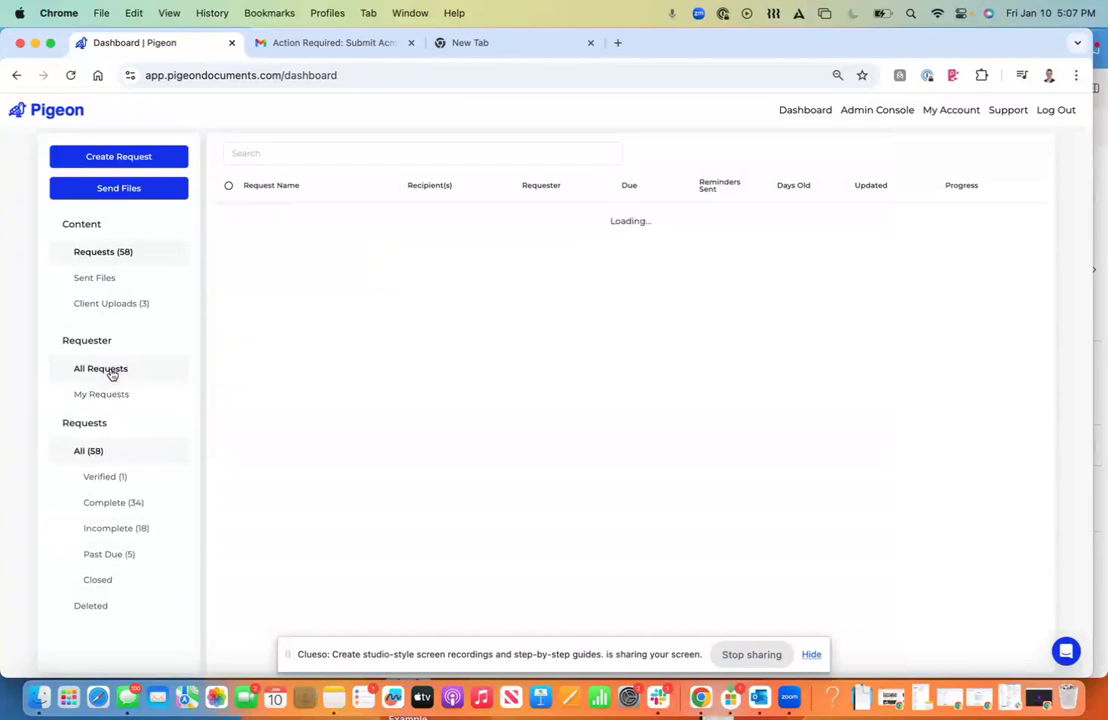
click(117, 398)
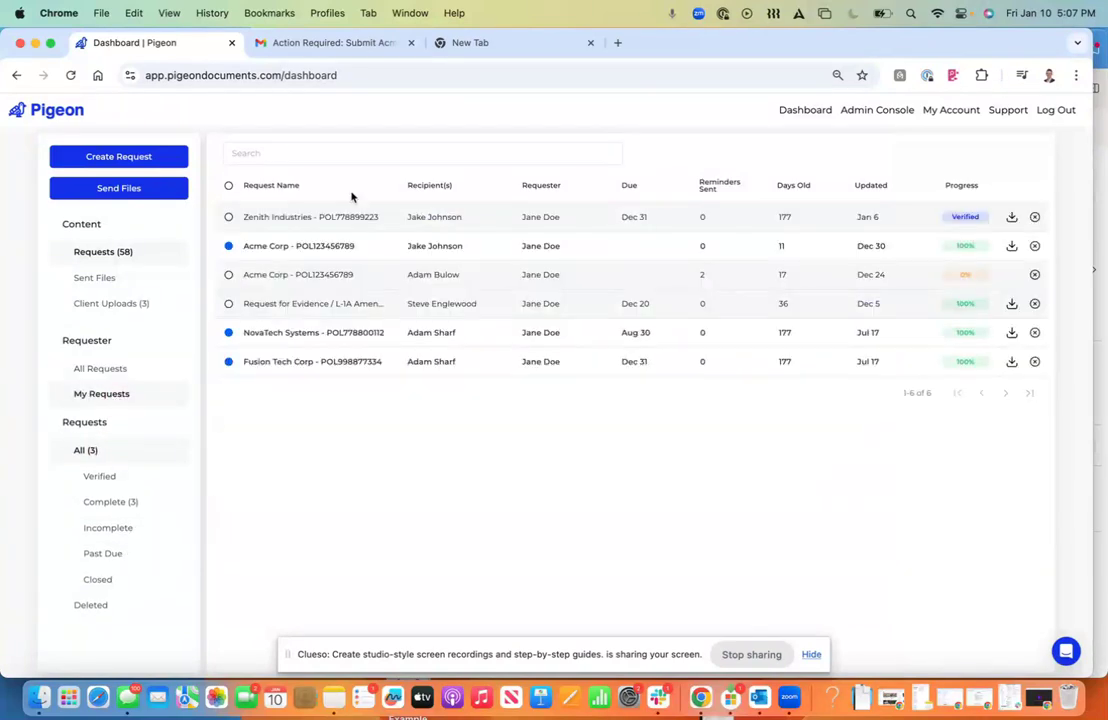
click(348, 157)
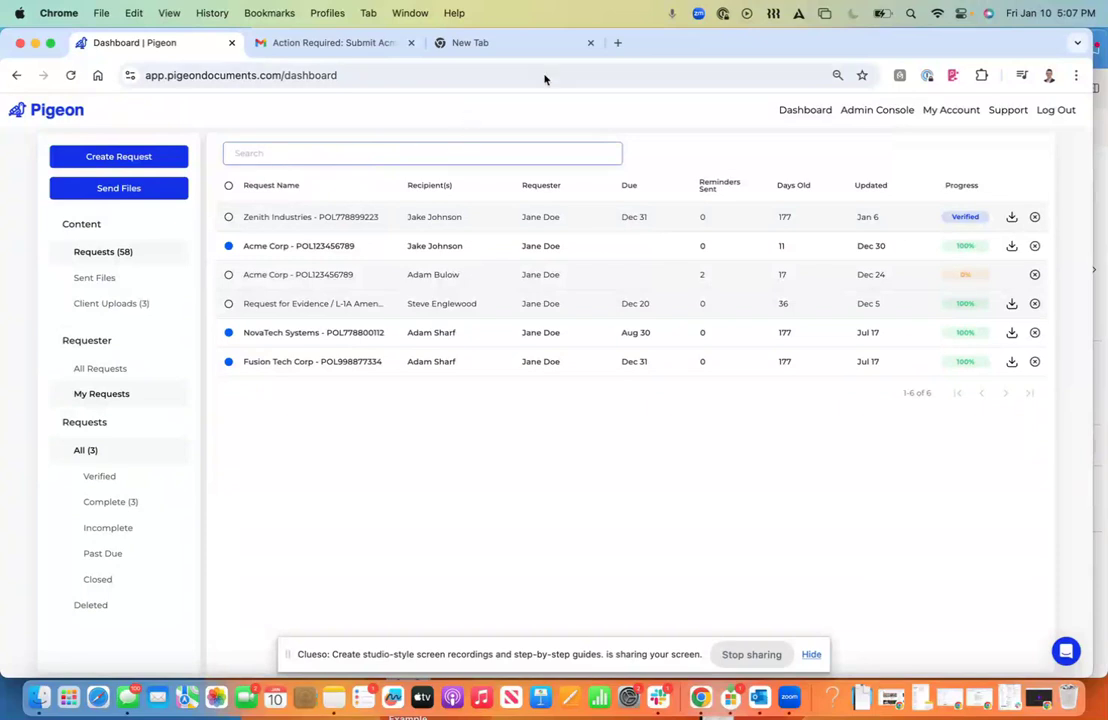
click(590, 43)
key(super+Tab)
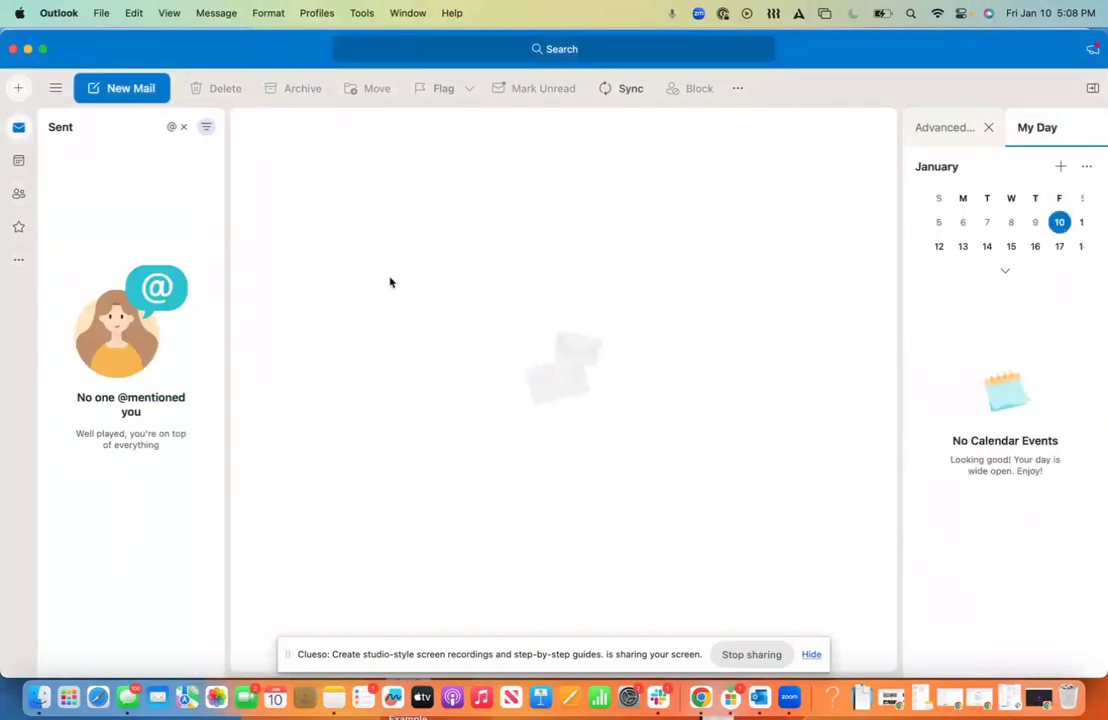
Step: Start a new Outlook e-mail addressed to the client's e-mail address
click(112, 85)
click(121, 89)
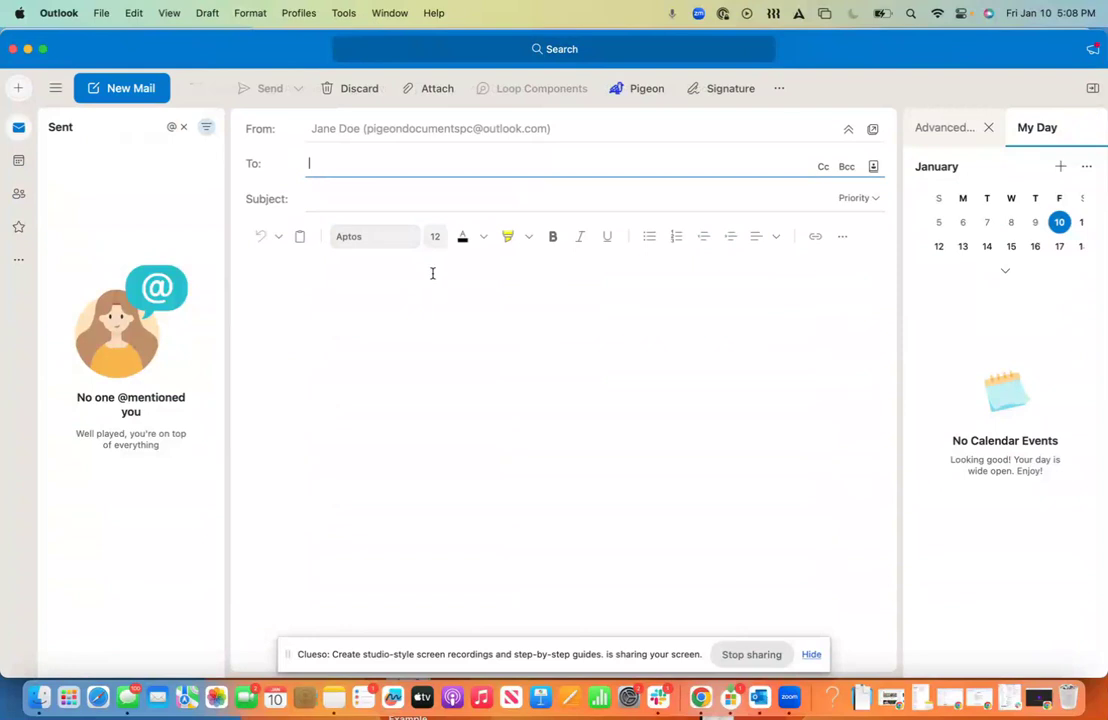
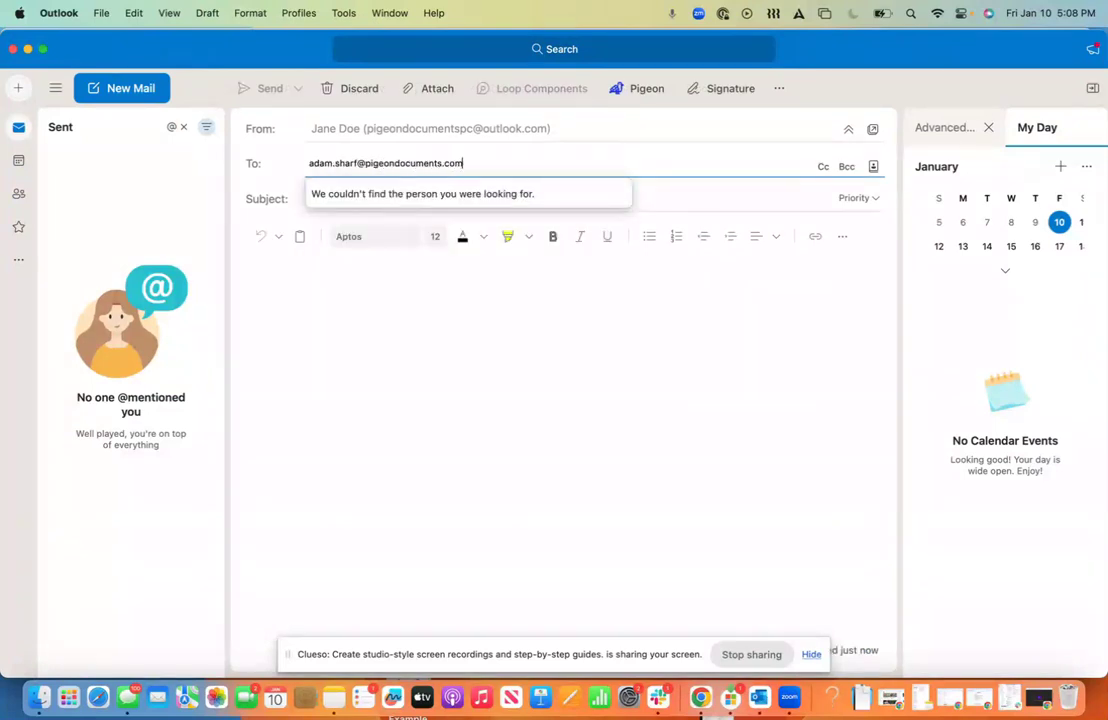
Step: Open Pigeon's Create New Request form from the message's Pigeon menu
click(378, 370)
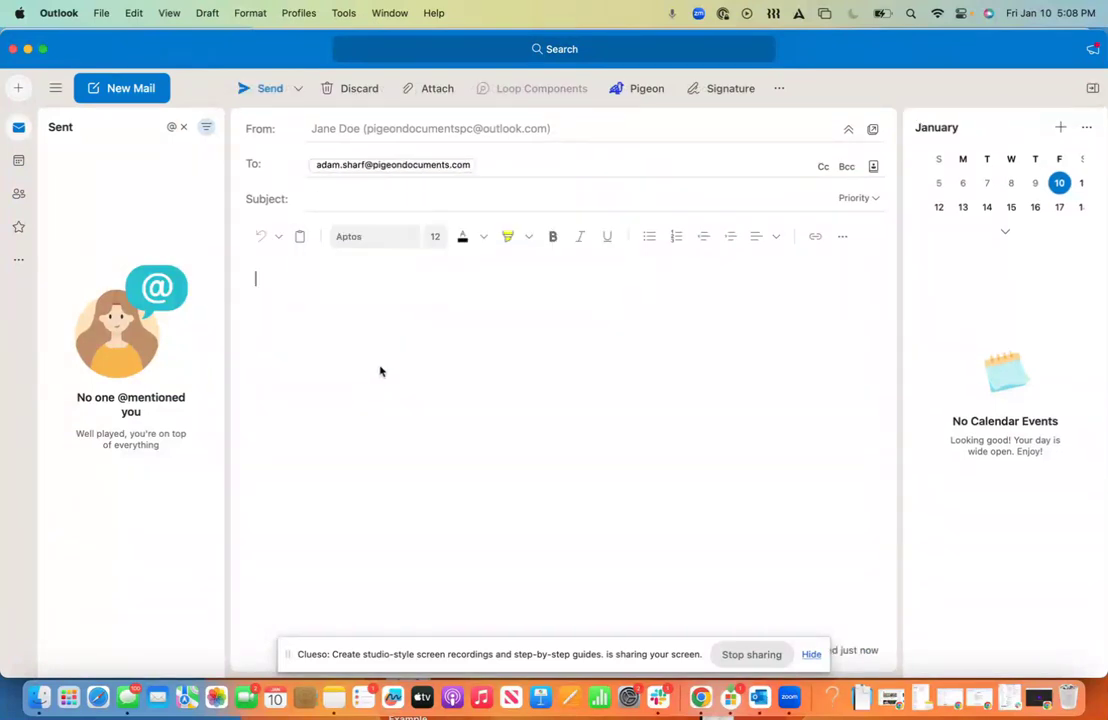
click(643, 89)
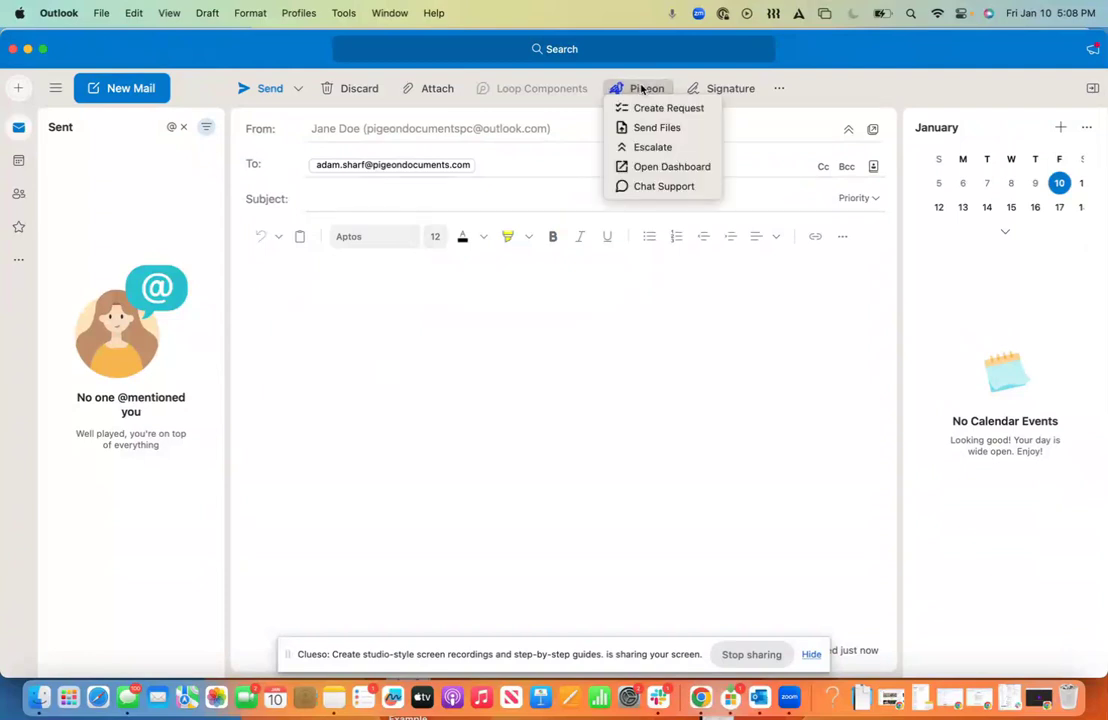
click(649, 109)
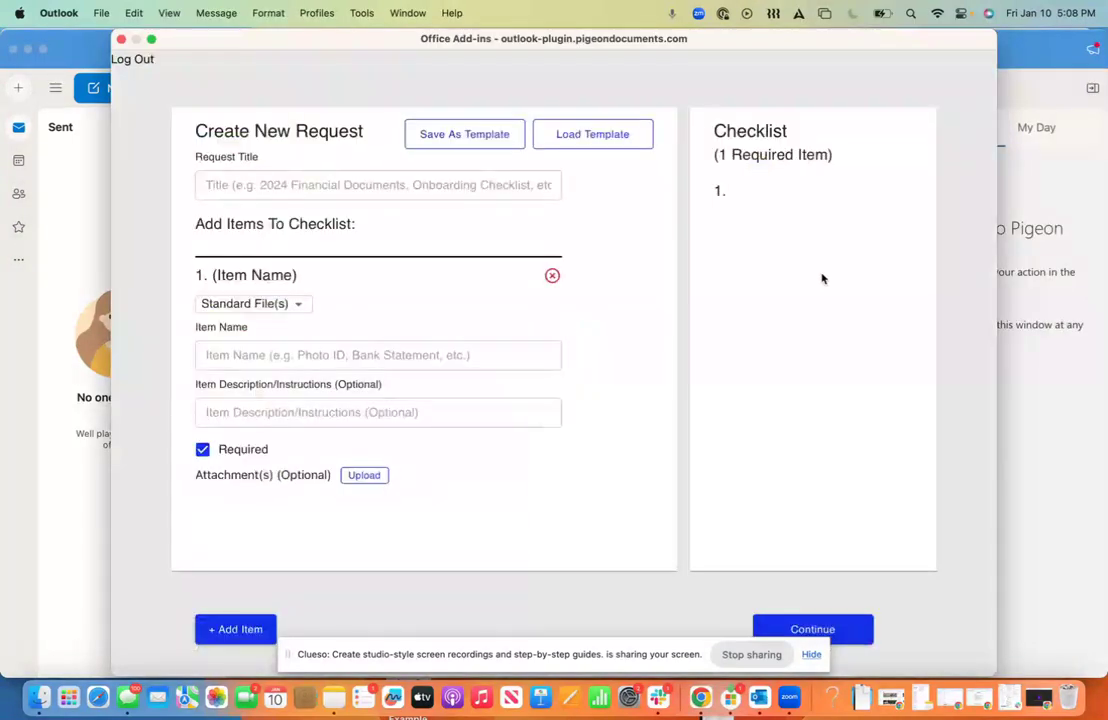
Step: Title the request 'Example Subjectivity Request' with items Signed and Dated Applications, TRIA Form, Example Documents
click(370, 185)
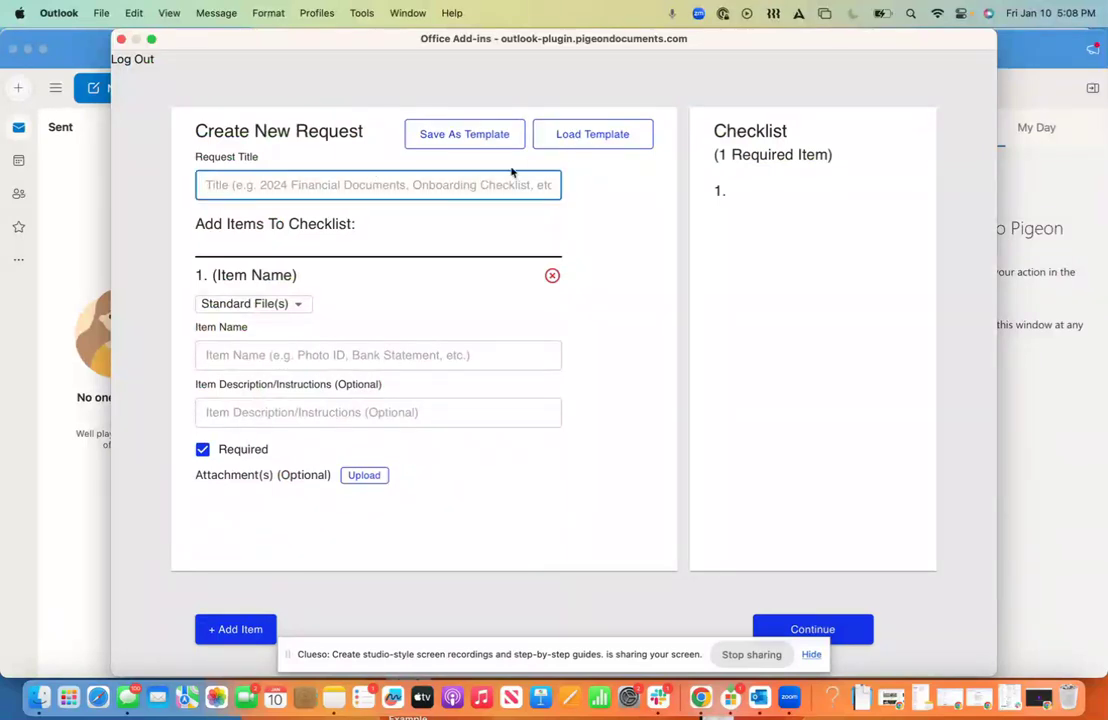
text(E)
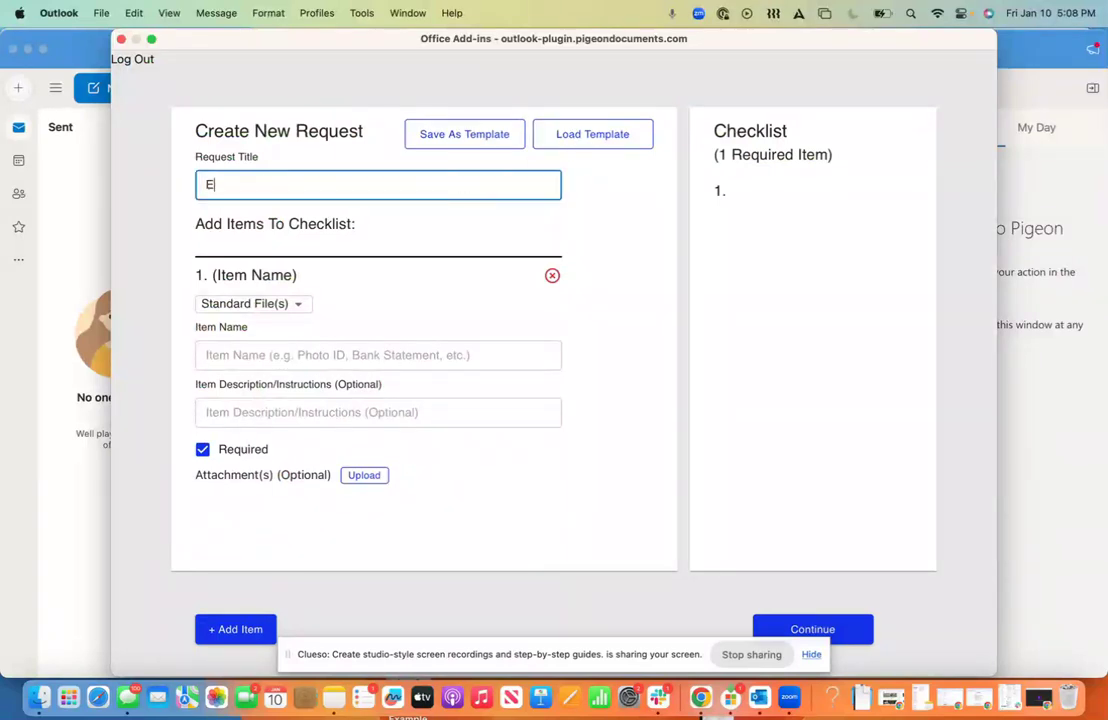
text(xample Subjectivity Request)
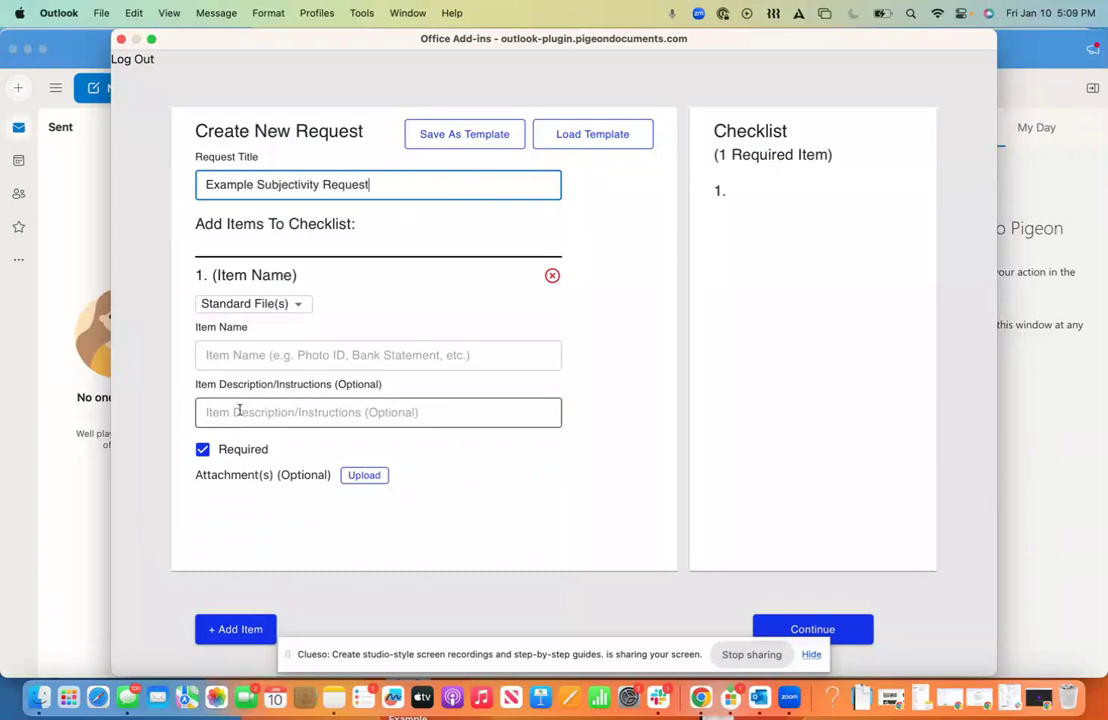
click(278, 357)
text(Signed and Dated Applications)
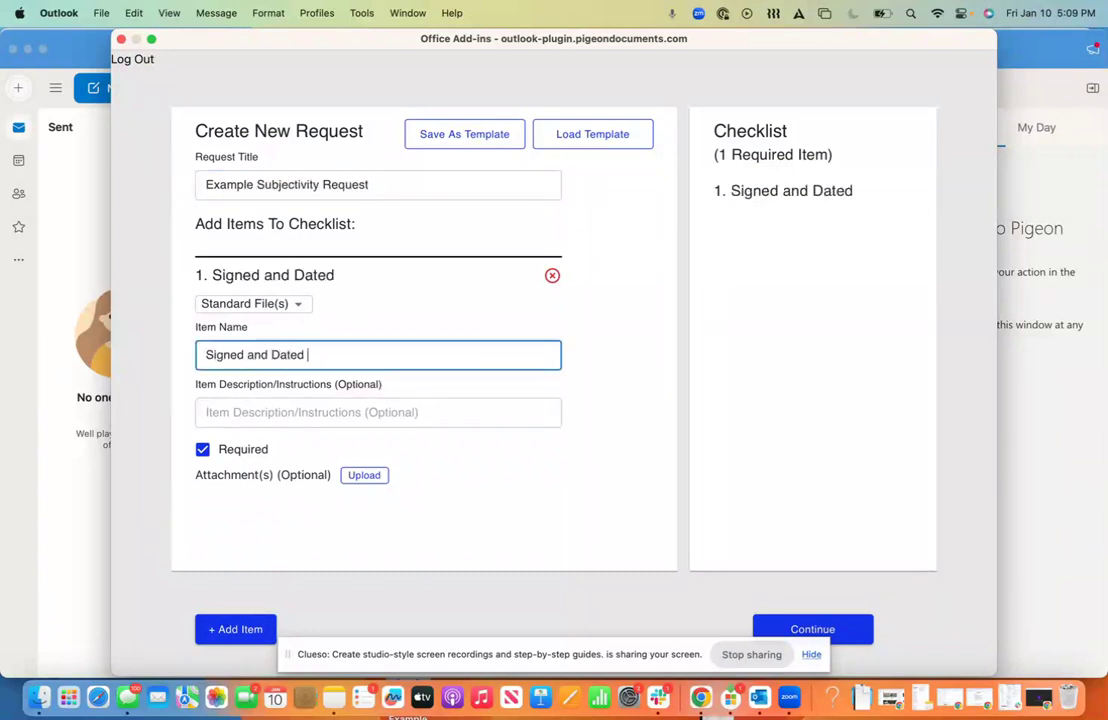
click(228, 629)
text(TRIA Form)
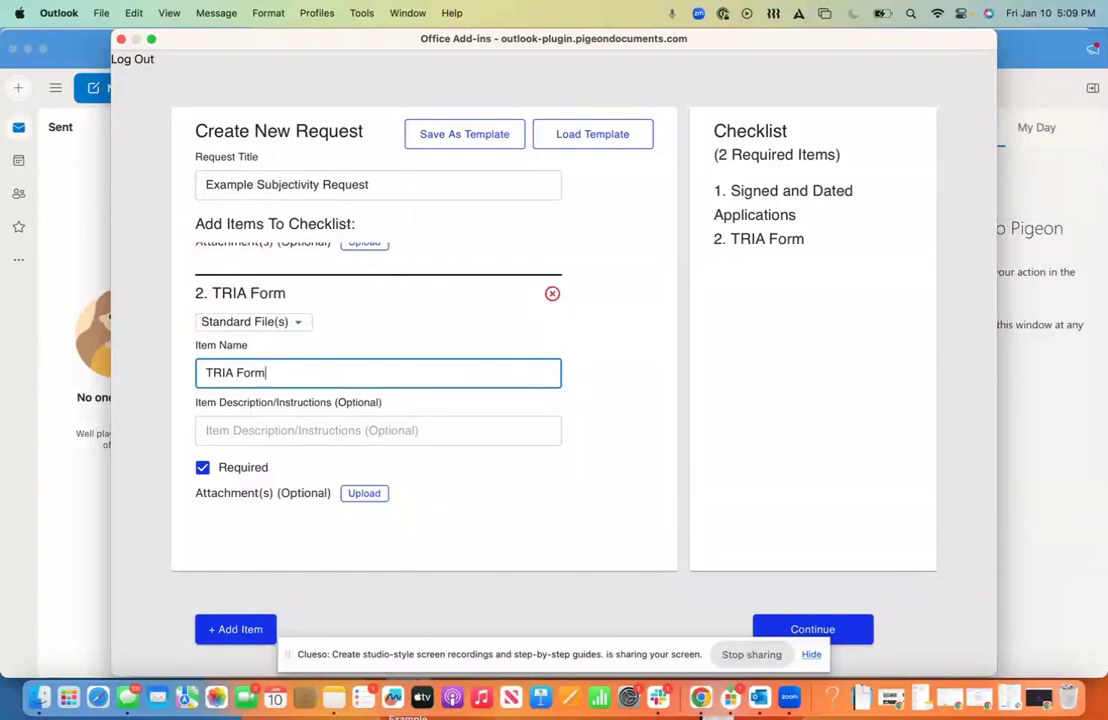
click(228, 629)
text(Example E)
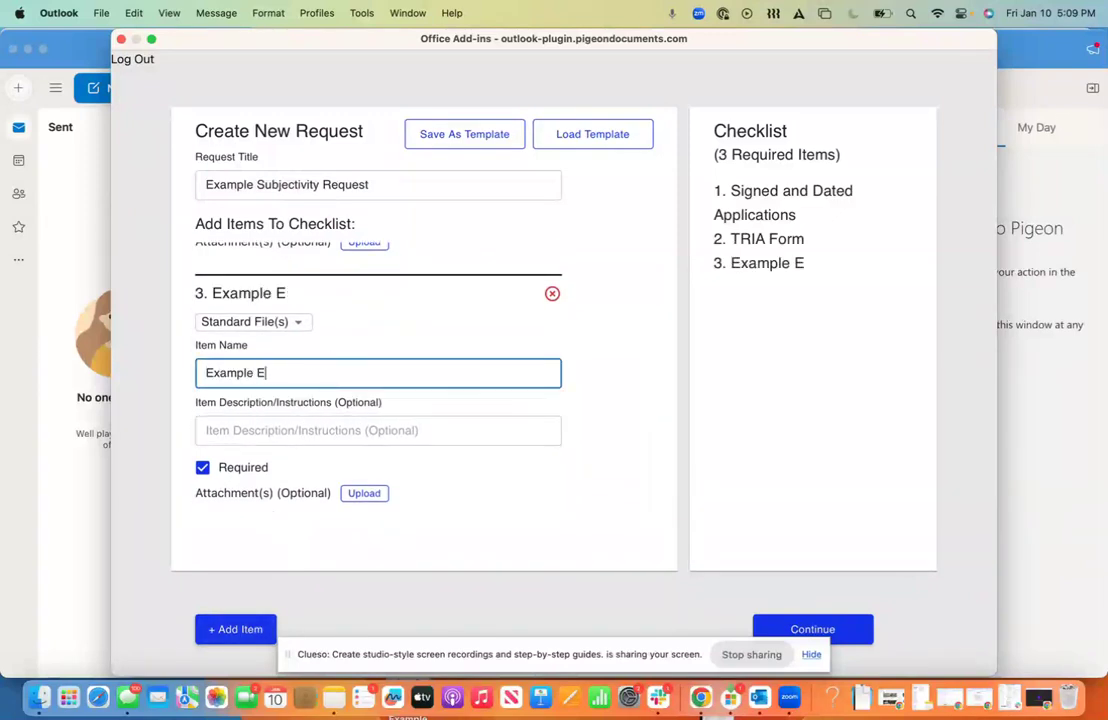
key(BackSpace)
text(Documents)
scroll(619, 323, up, 5)
scroll(619, 323, up, 4)
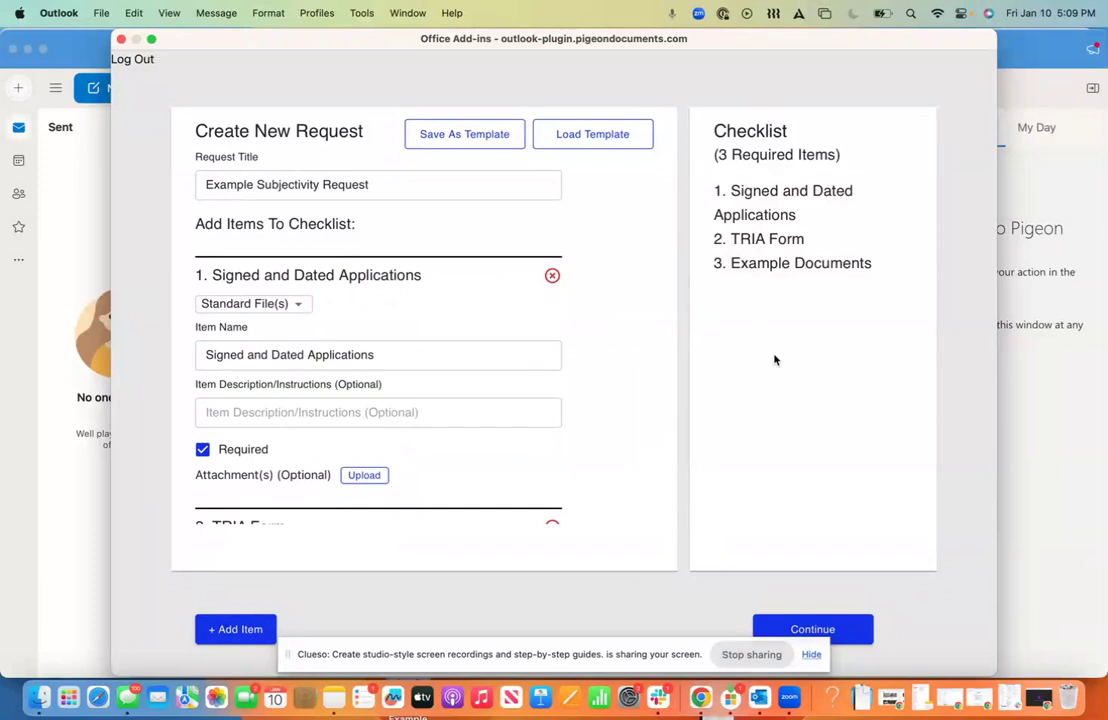
Step: Keep the first item required and attach Example 4.pdf to it
click(447, 422)
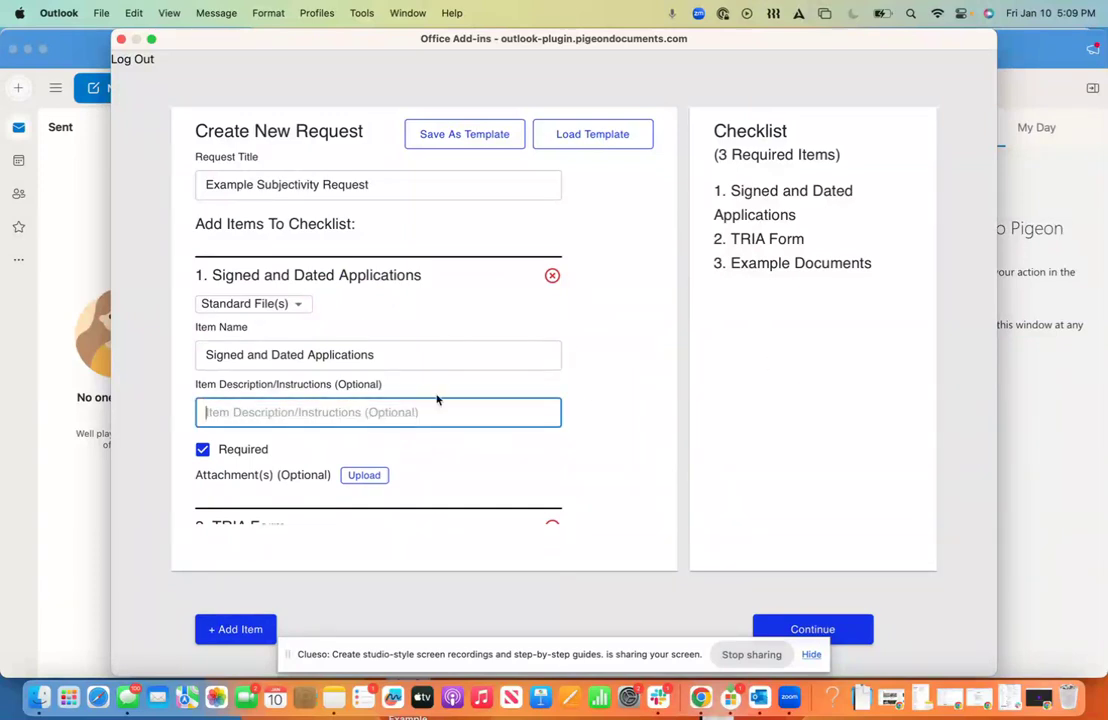
click(203, 450)
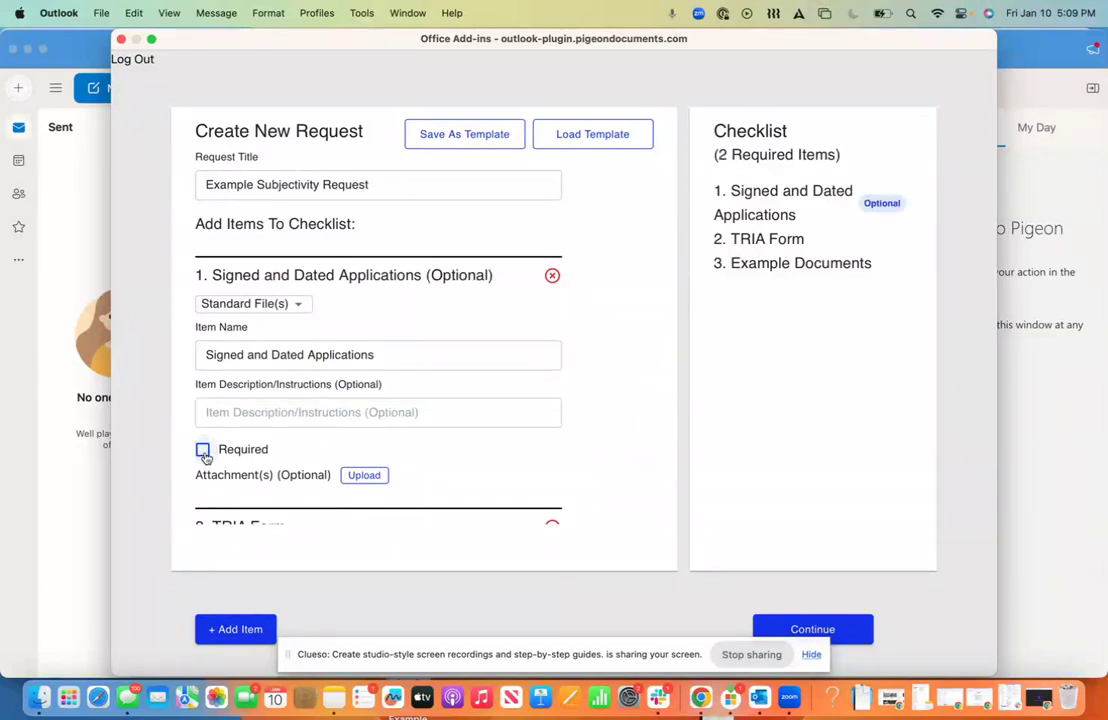
click(203, 450)
click(364, 475)
double_click(470, 376)
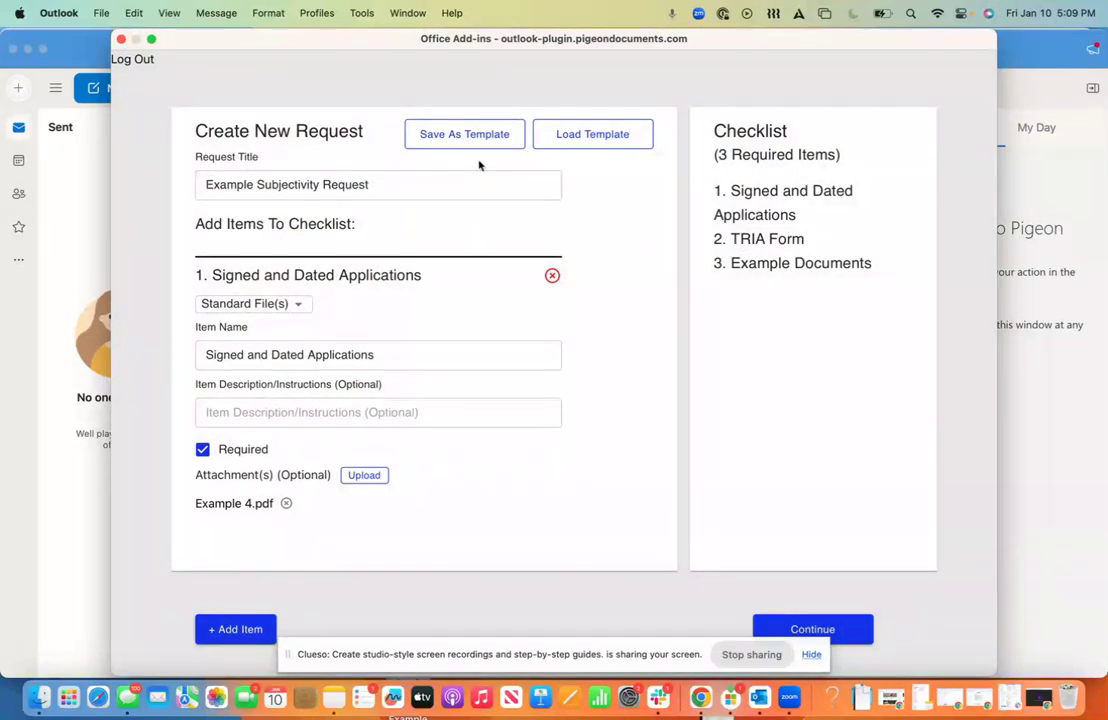
Step: Load the E&S Property Binder Subjectivities example template into the request
click(627, 138)
scroll(720, 388, down, 1)
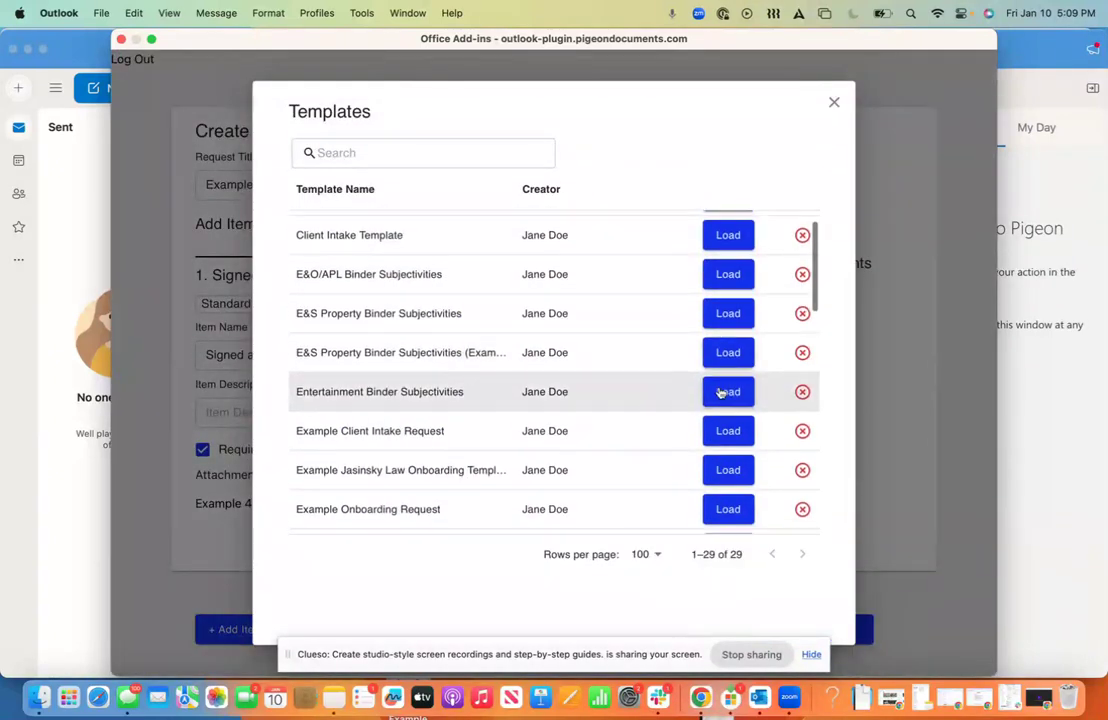
click(737, 353)
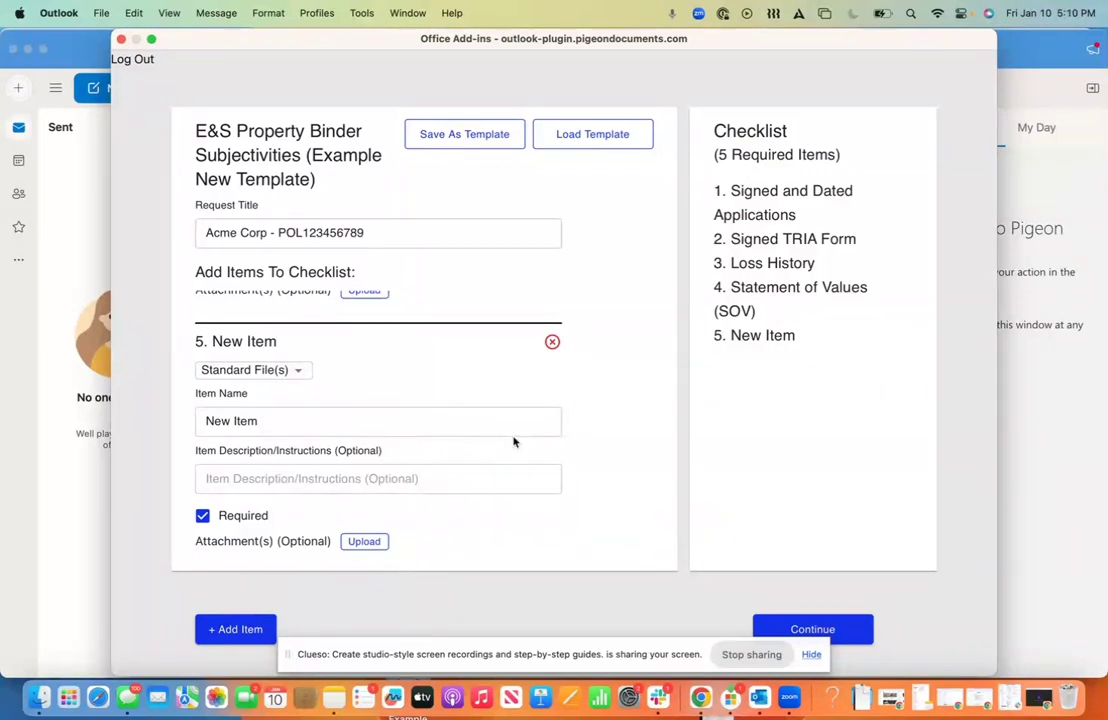
Step: Replace the blank fifth checklist item with a fresh item and continue to sending settings
scroll(514, 442, down, 2)
click(552, 343)
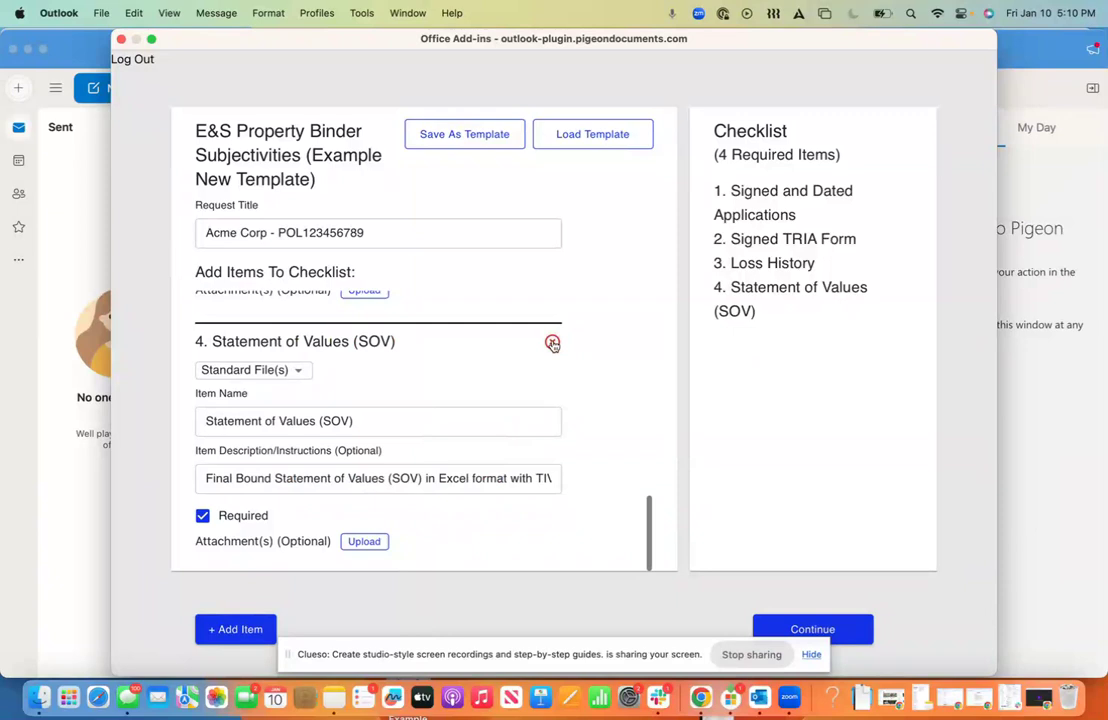
click(235, 629)
click(343, 421)
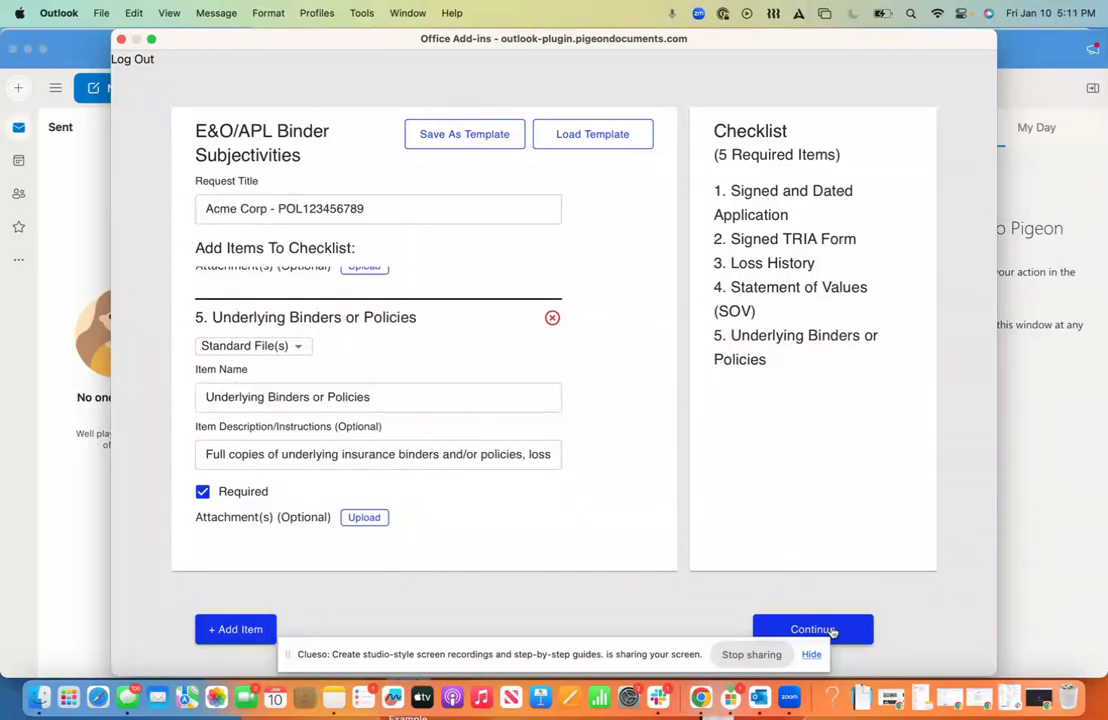
click(812, 629)
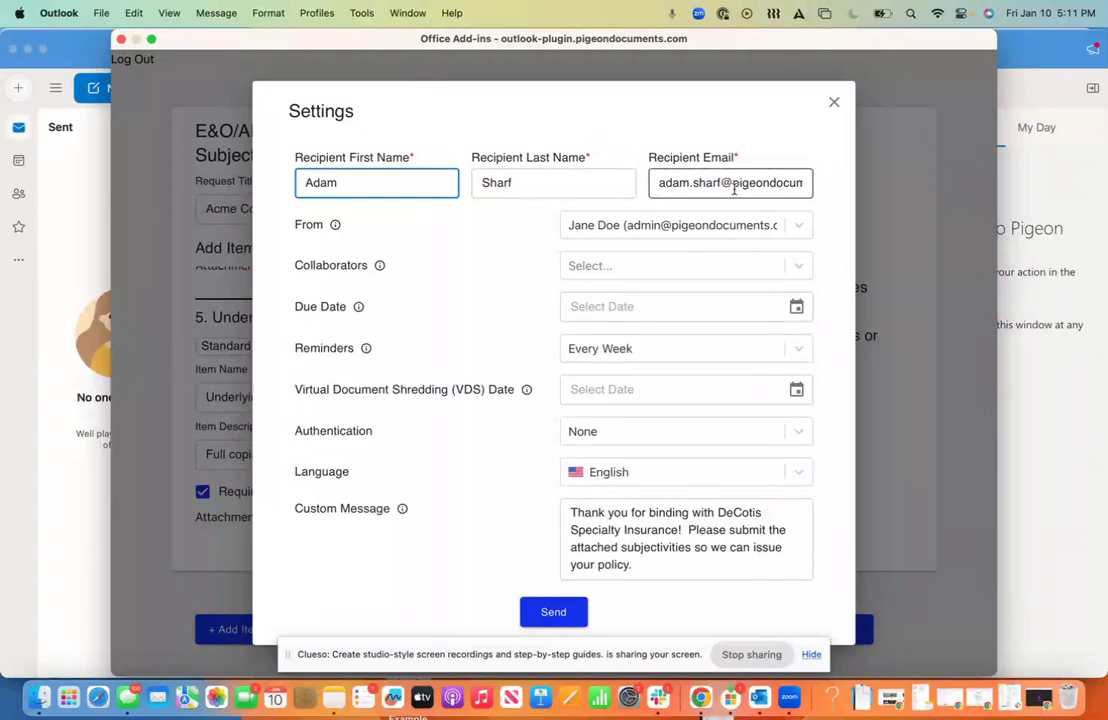
Step: Add a collaborator, set the due date to January 31, and keep weekly reminders
click(650, 265)
click(678, 370)
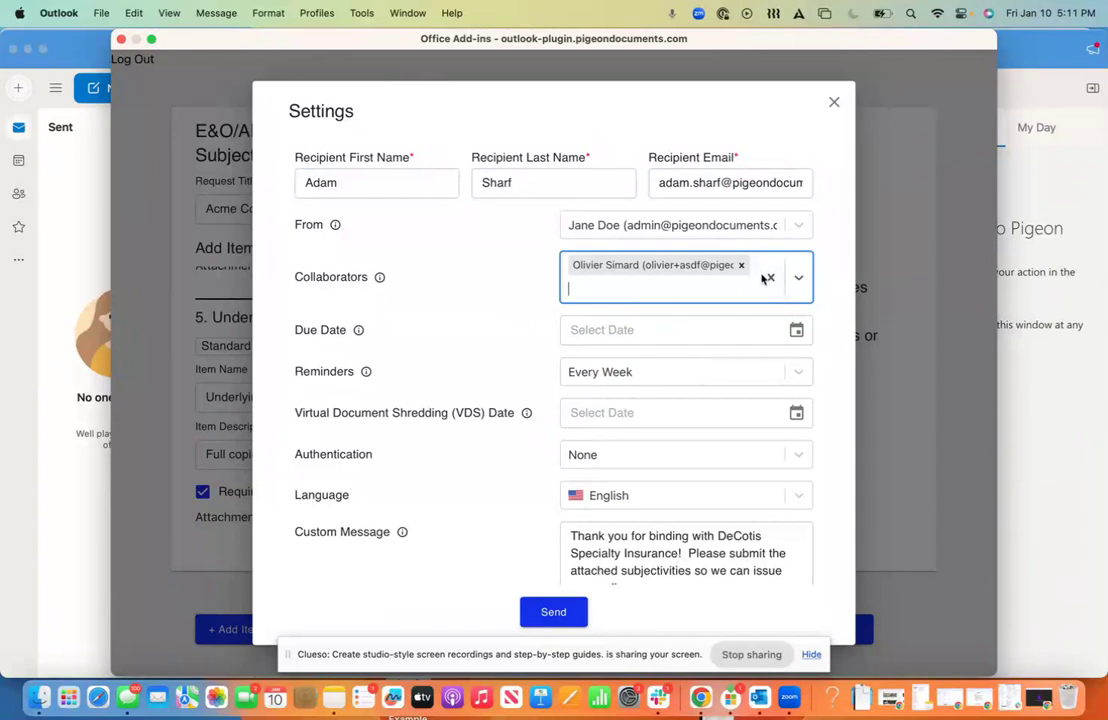
click(797, 331)
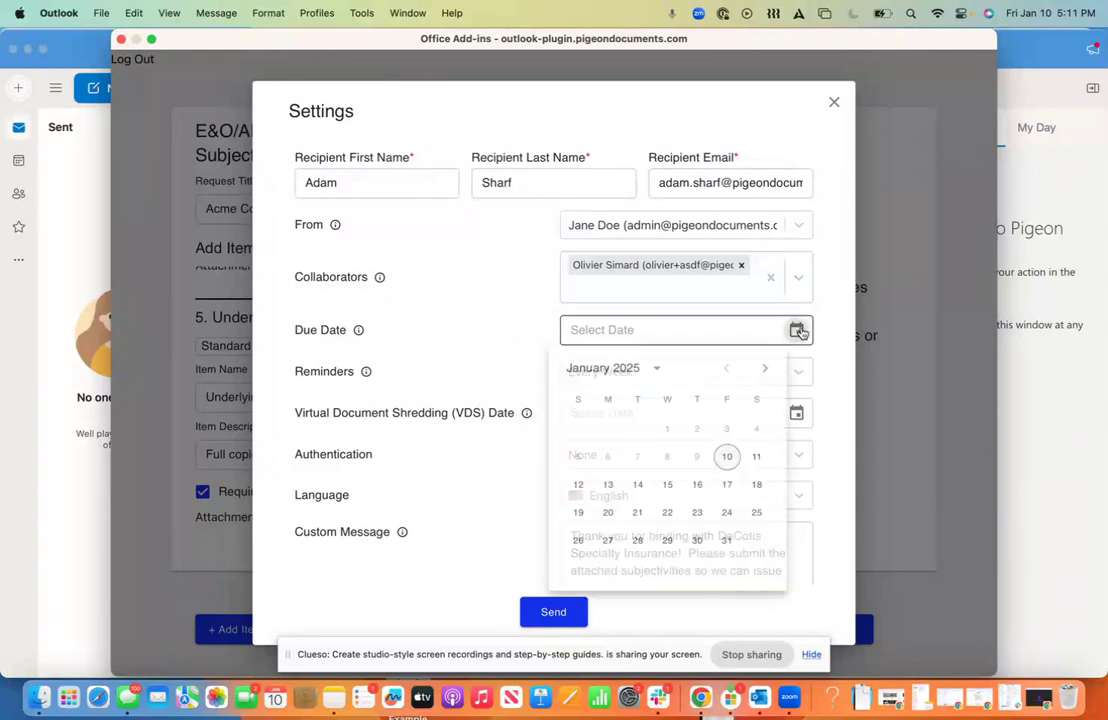
click(728, 545)
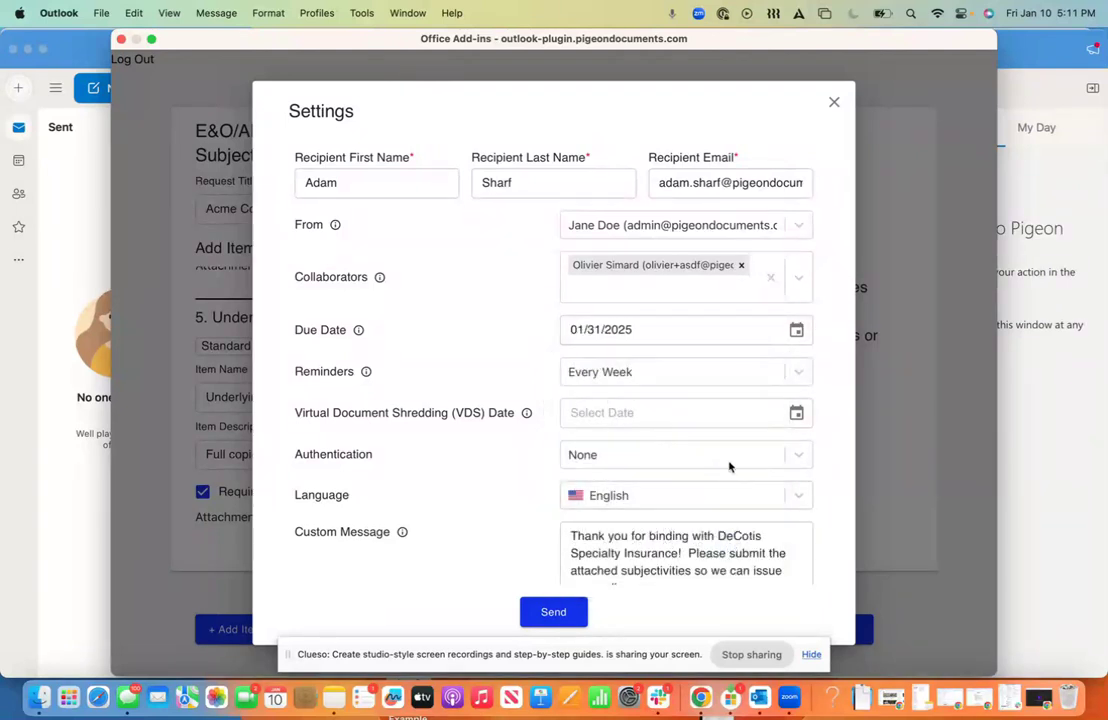
click(728, 381)
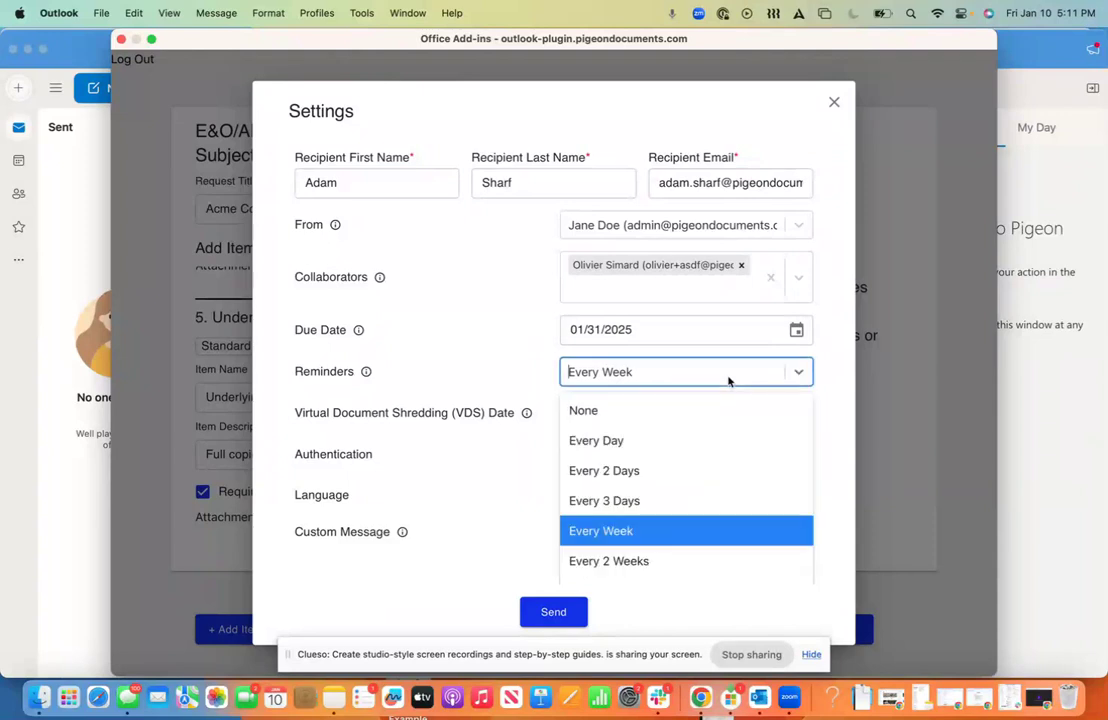
click(799, 530)
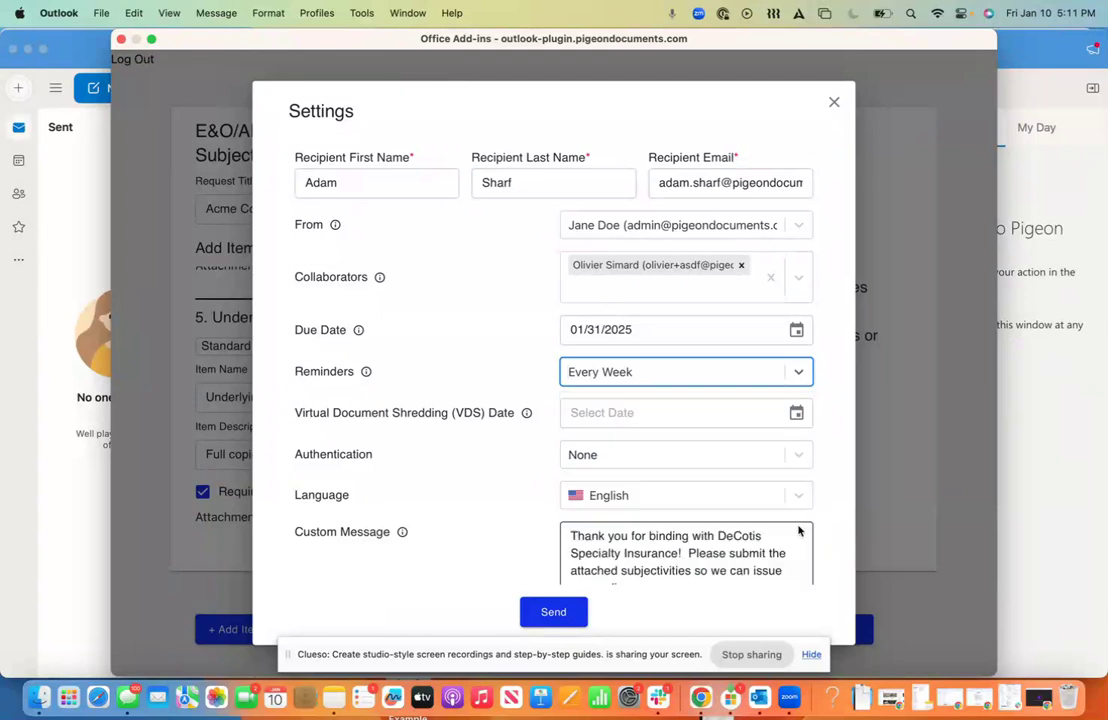
Step: Greet the recipient by first name in the custom message and send the request
click(708, 499)
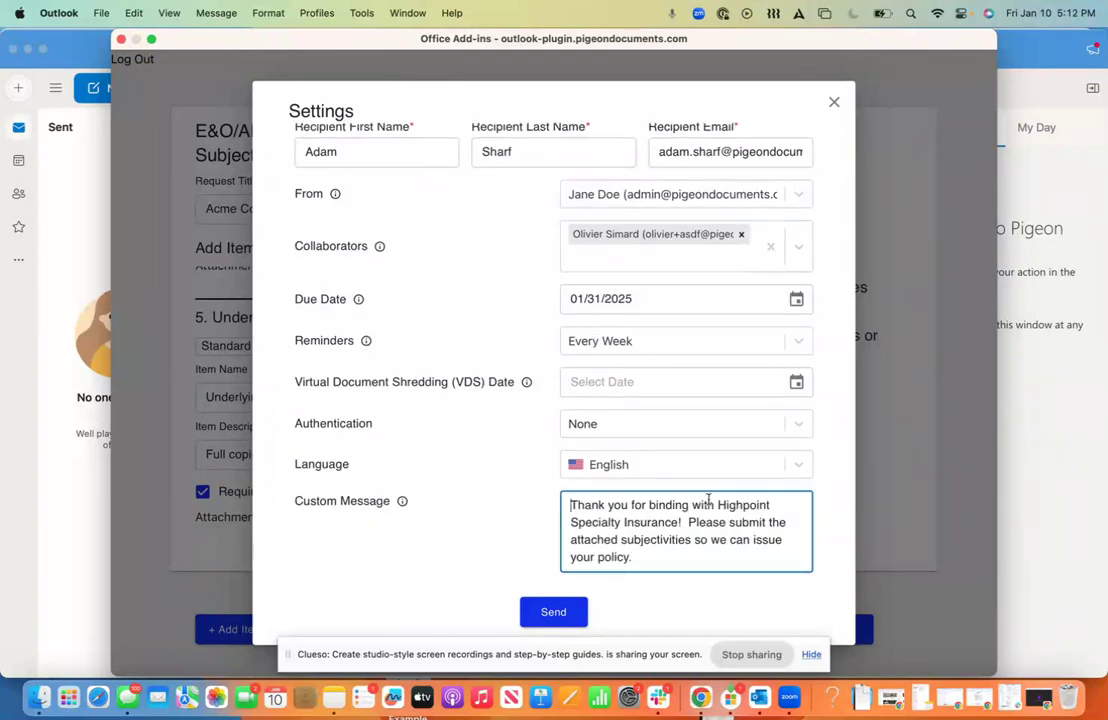
text(Hi Adam,)
click(558, 612)
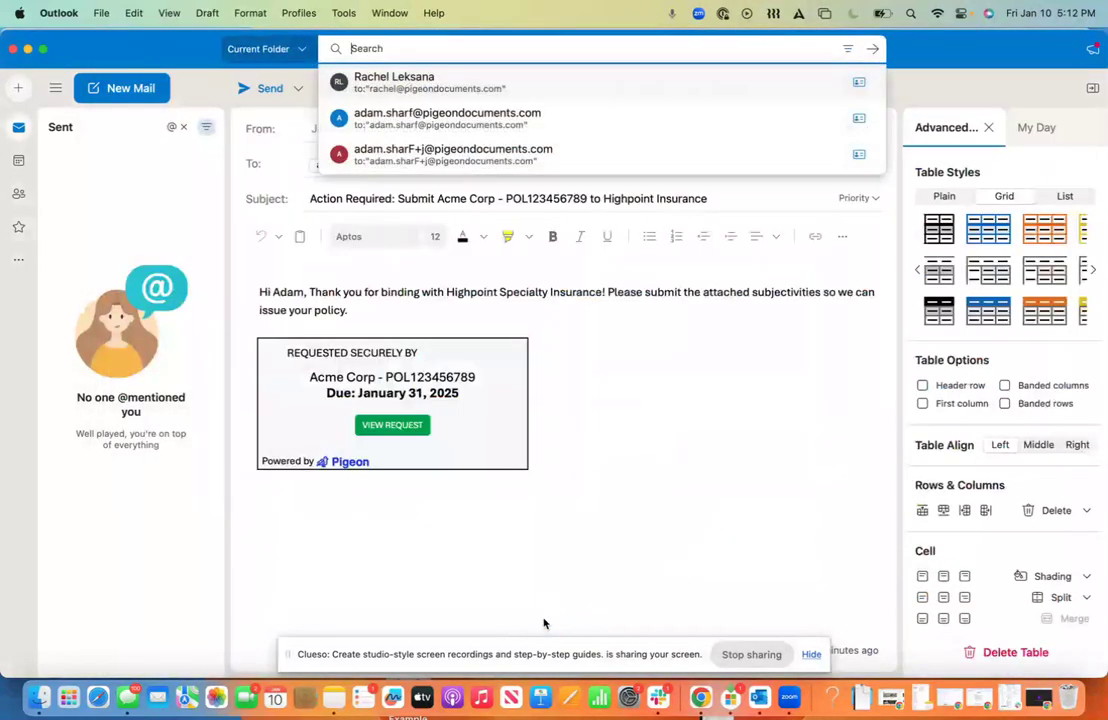
Step: Check the Pigeon request card and greeting paragraph in the Outlook draft
click(453, 512)
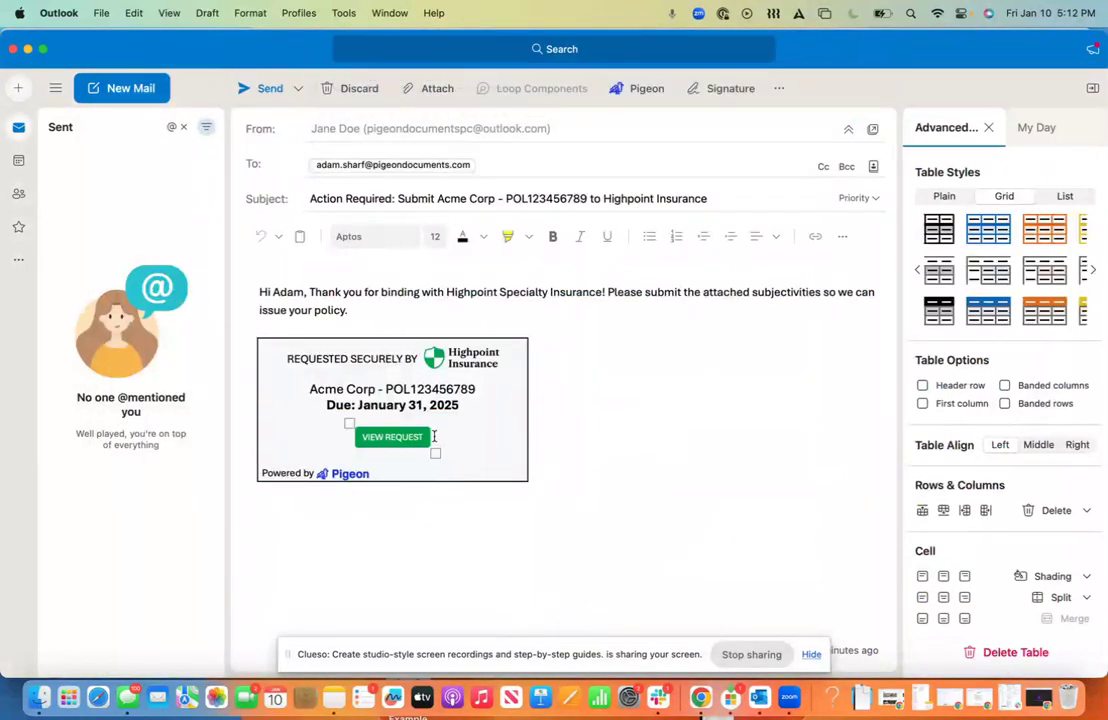
click(390, 405)
click(388, 440)
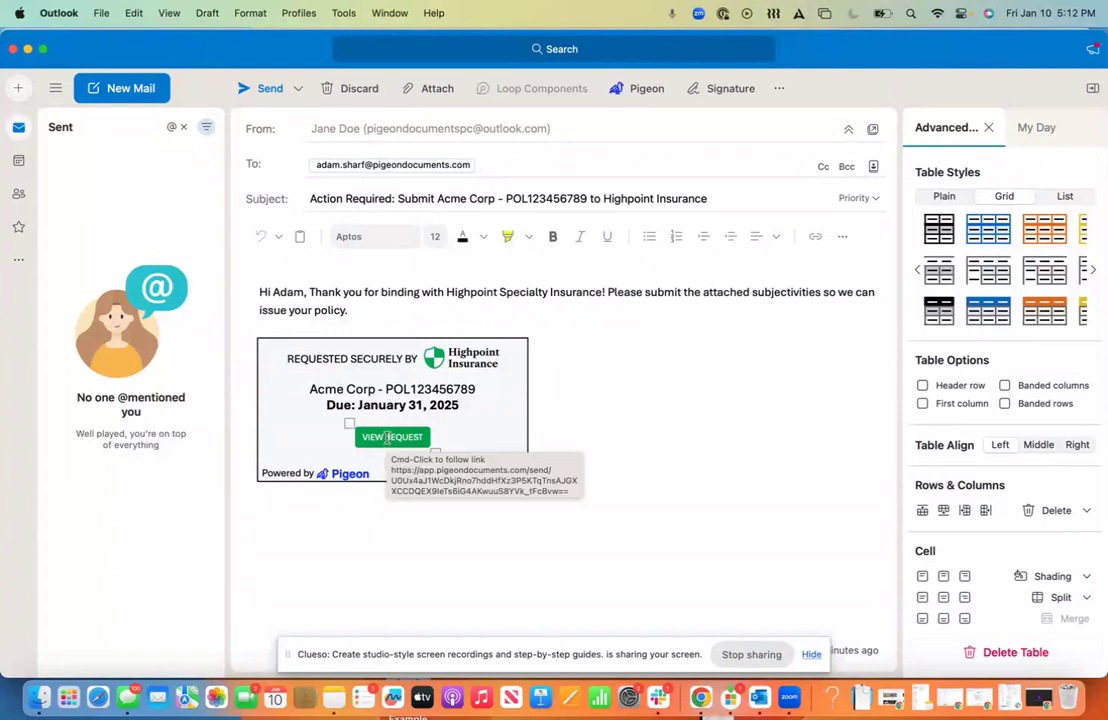
click(463, 473)
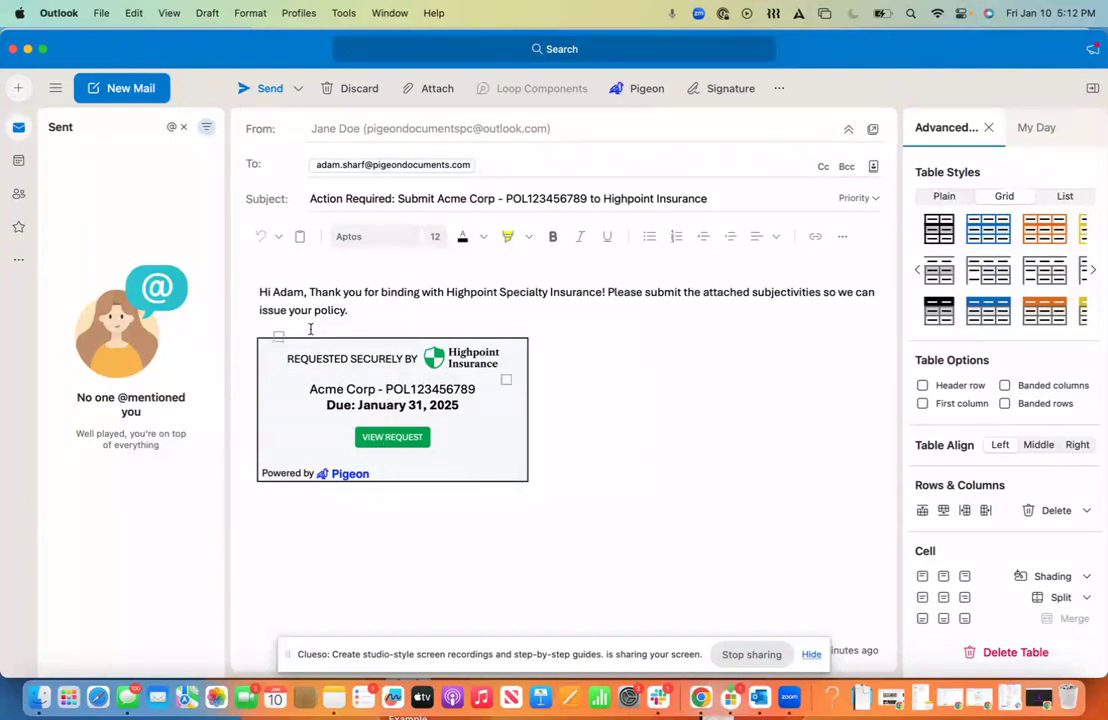
click(351, 311)
drag(351, 311, 243, 290)
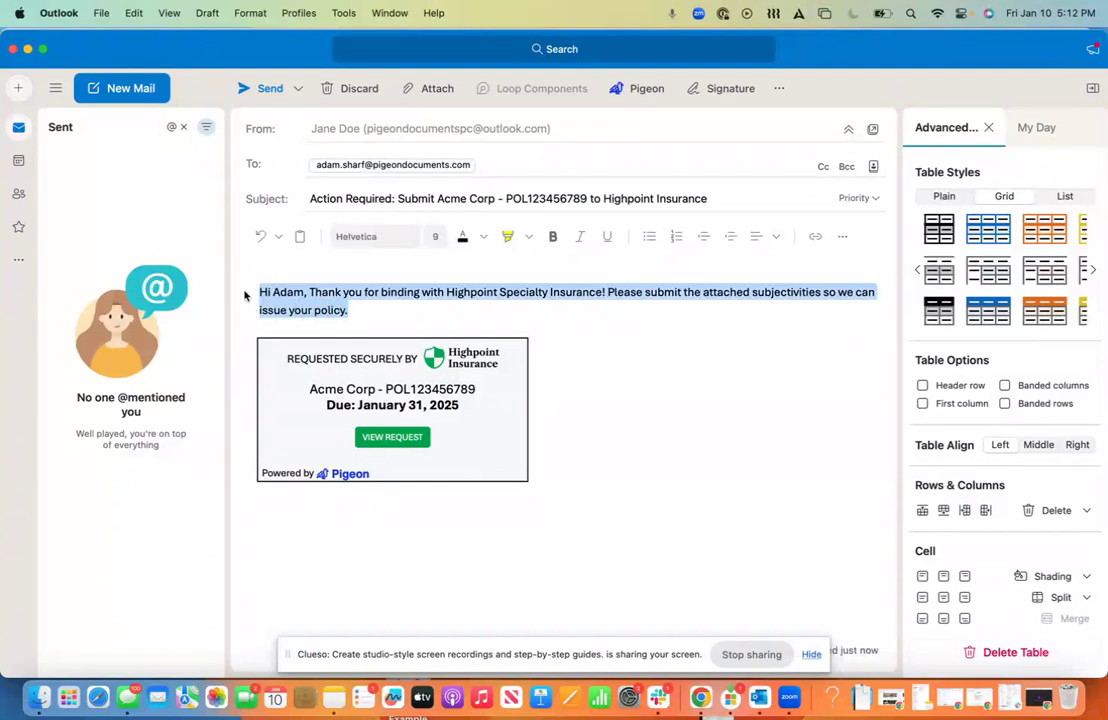
click(255, 294)
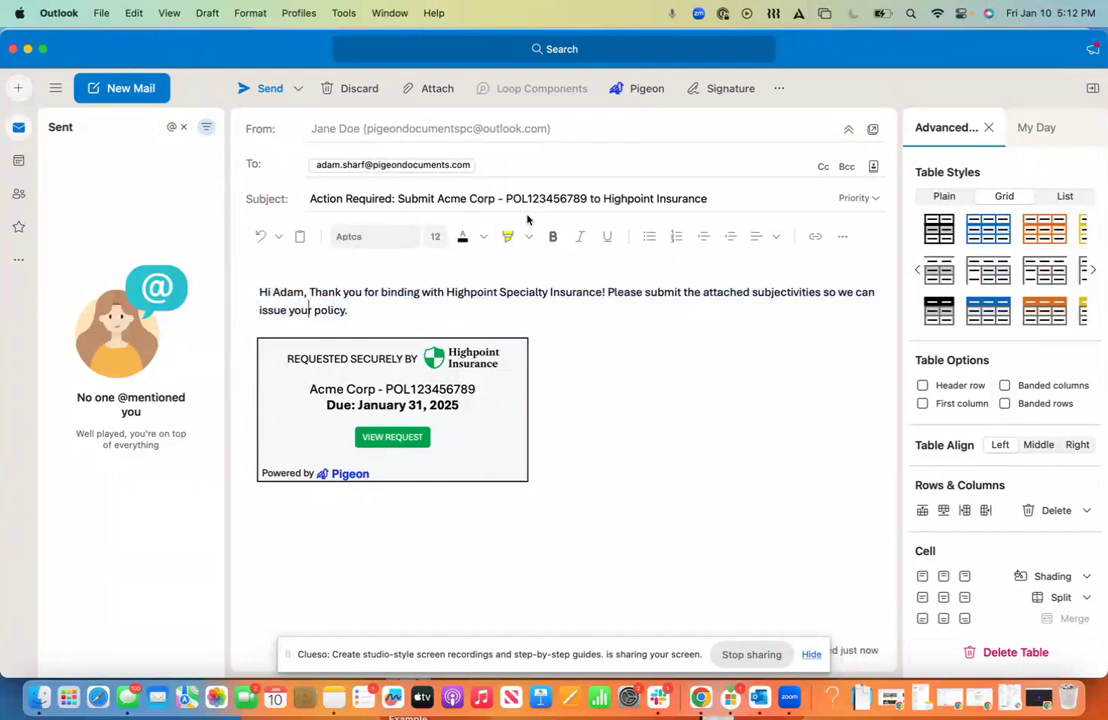
Step: Send the request e-mail to the client and switch to Chrome's Pigeon dashboard
click(261, 92)
key(ctrl+Up)
click(833, 549)
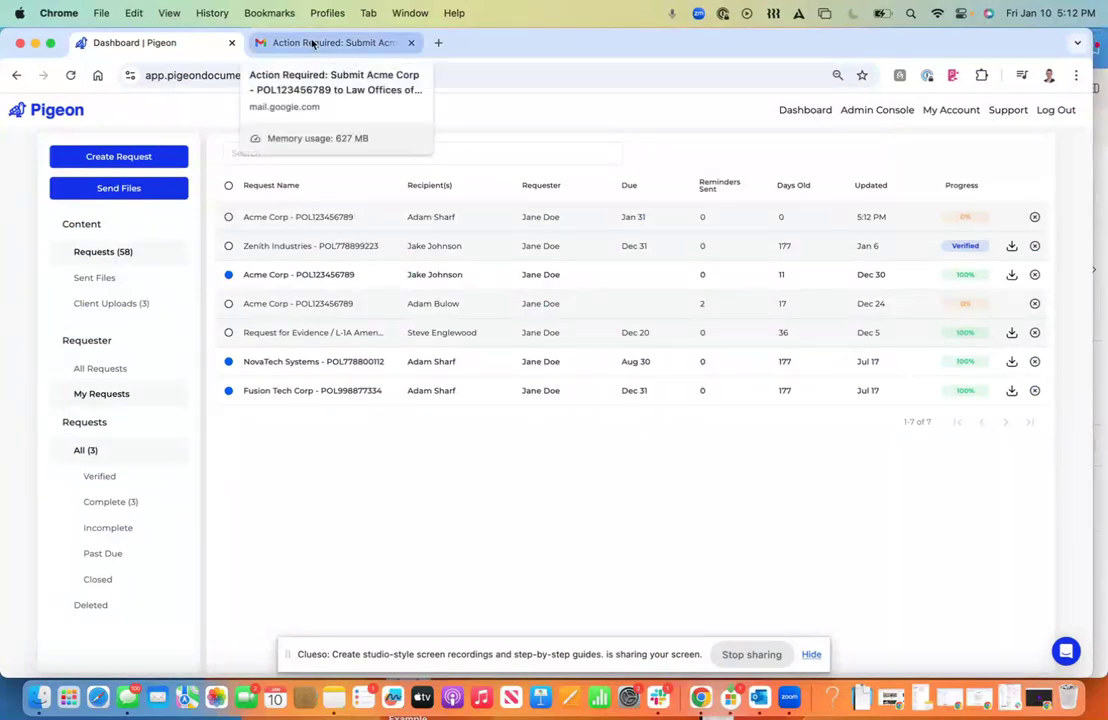
Step: Switch to the client's Gmail inbox and open the Acme Corp request e-mail
click(313, 44)
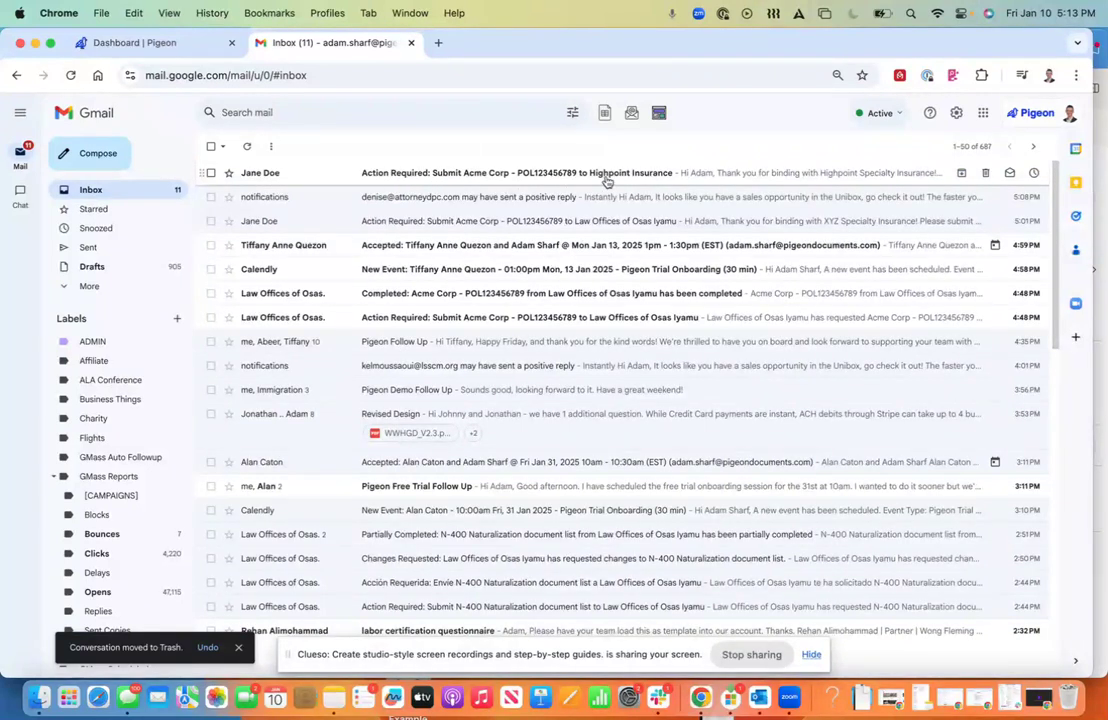
click(606, 178)
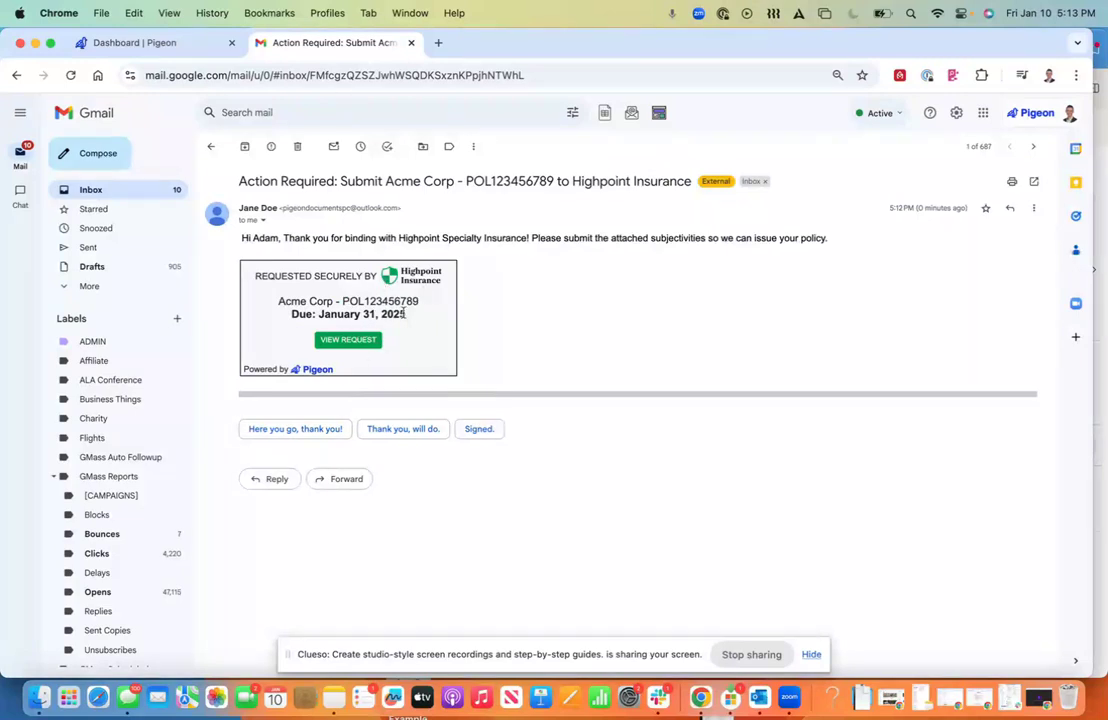
Step: Follow the e-mail's VIEW REQUEST link to the Highpoint Insurance checklist page
click(346, 341)
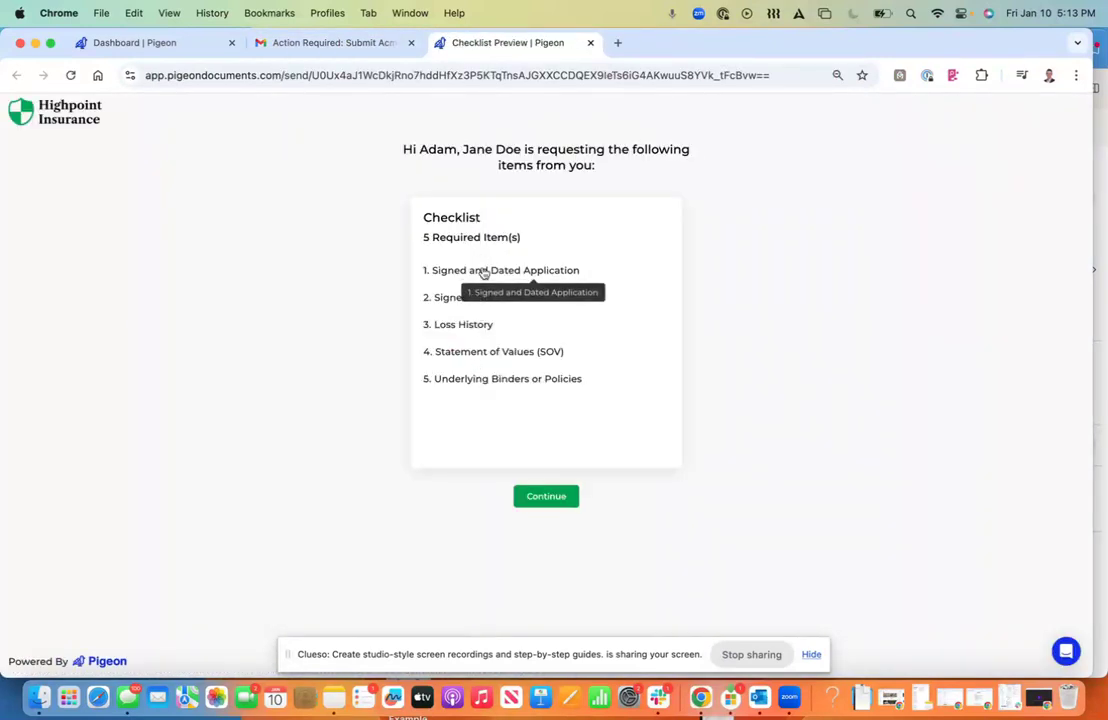
Step: Upload a file for the Signed and Dated Application checklist item
click(484, 272)
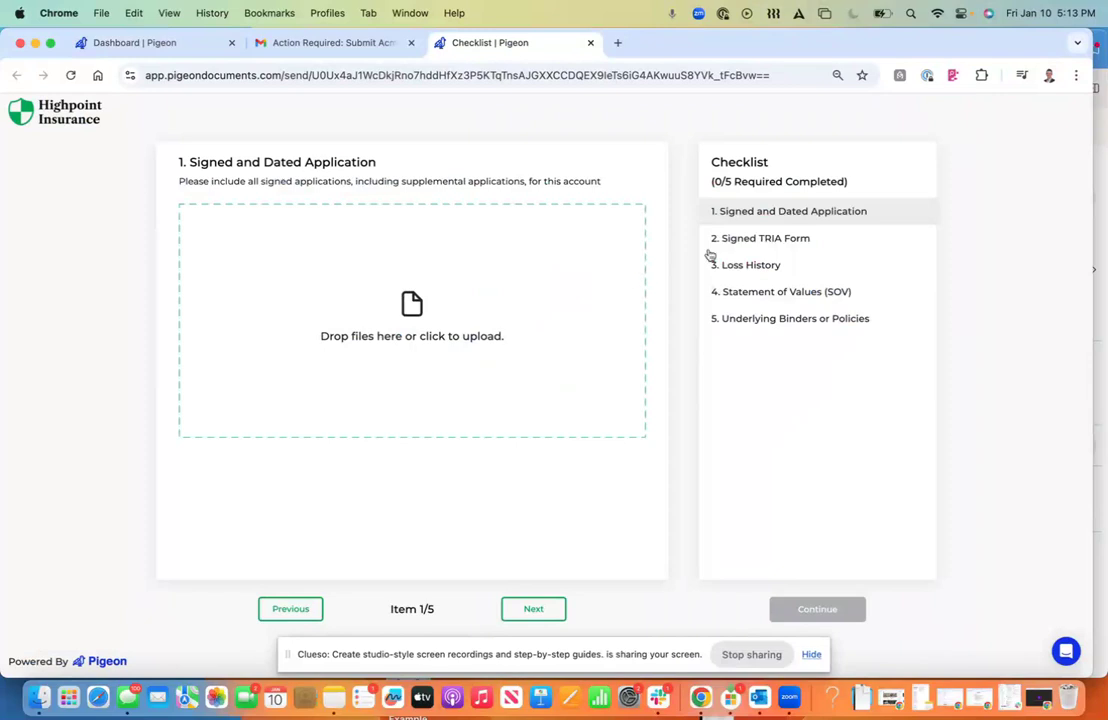
click(754, 241)
click(733, 215)
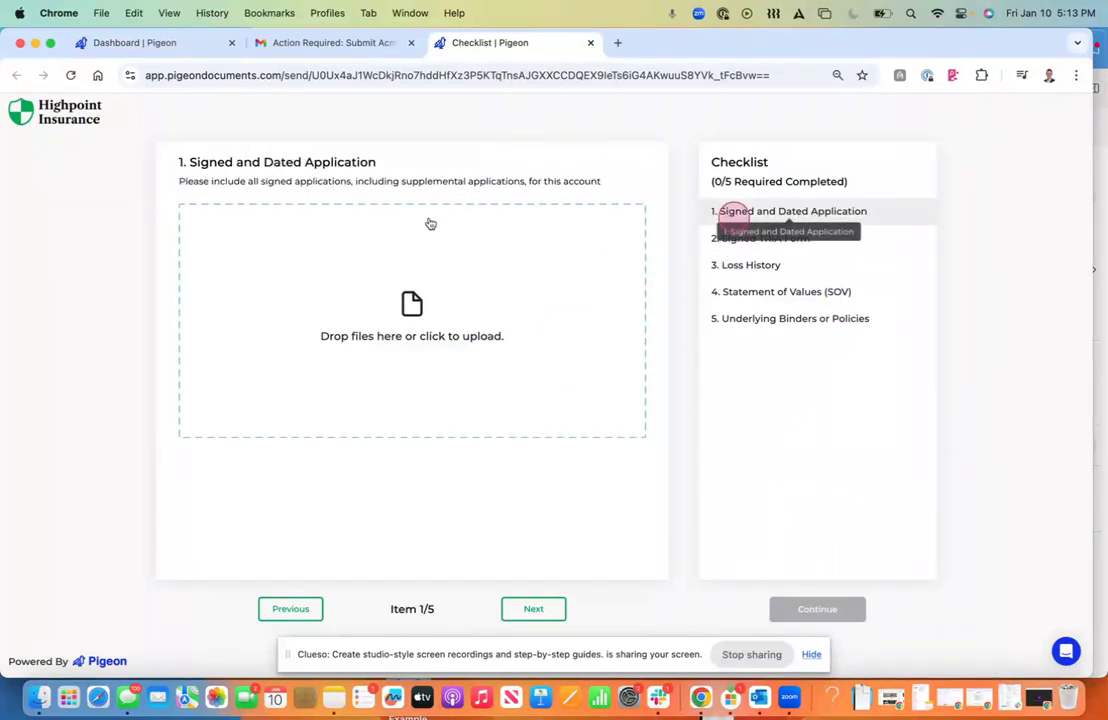
click(511, 308)
double_click(366, 275)
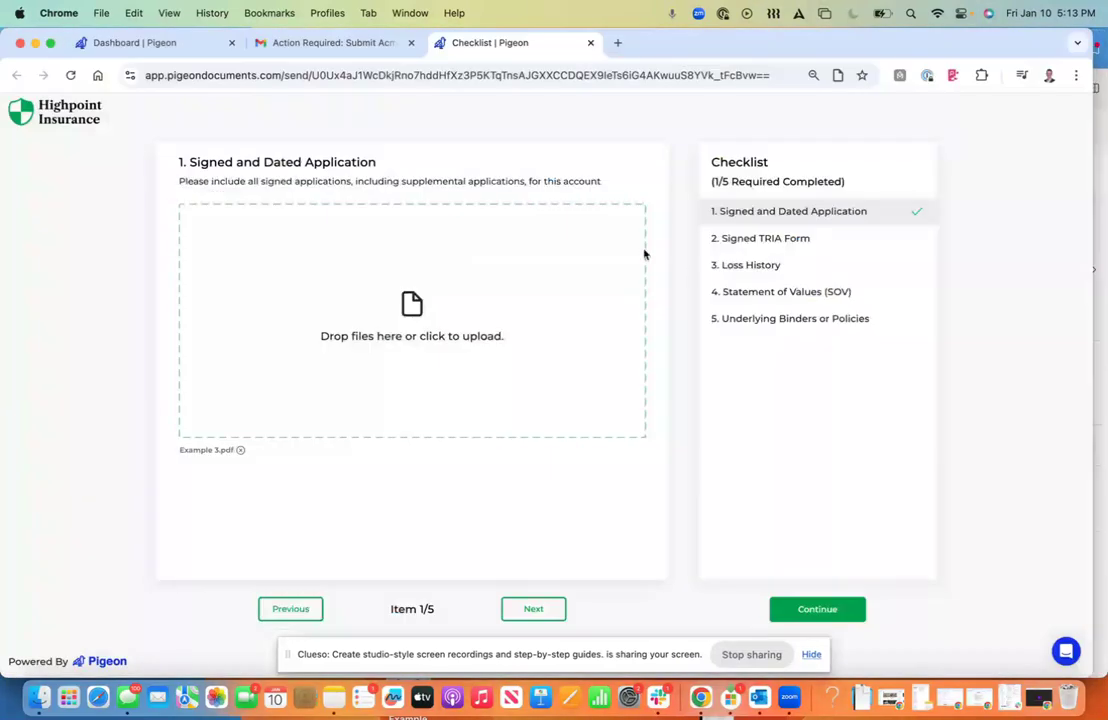
Step: Submit the files as a Complete Submission and return to the requests dashboard
click(759, 238)
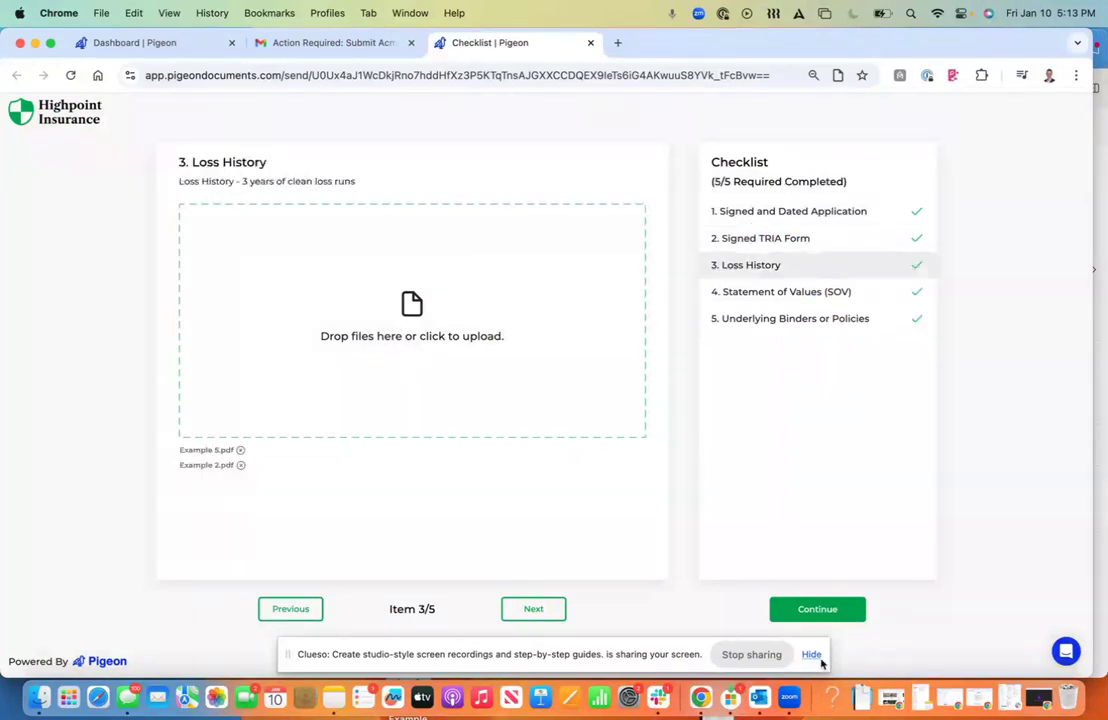
click(817, 609)
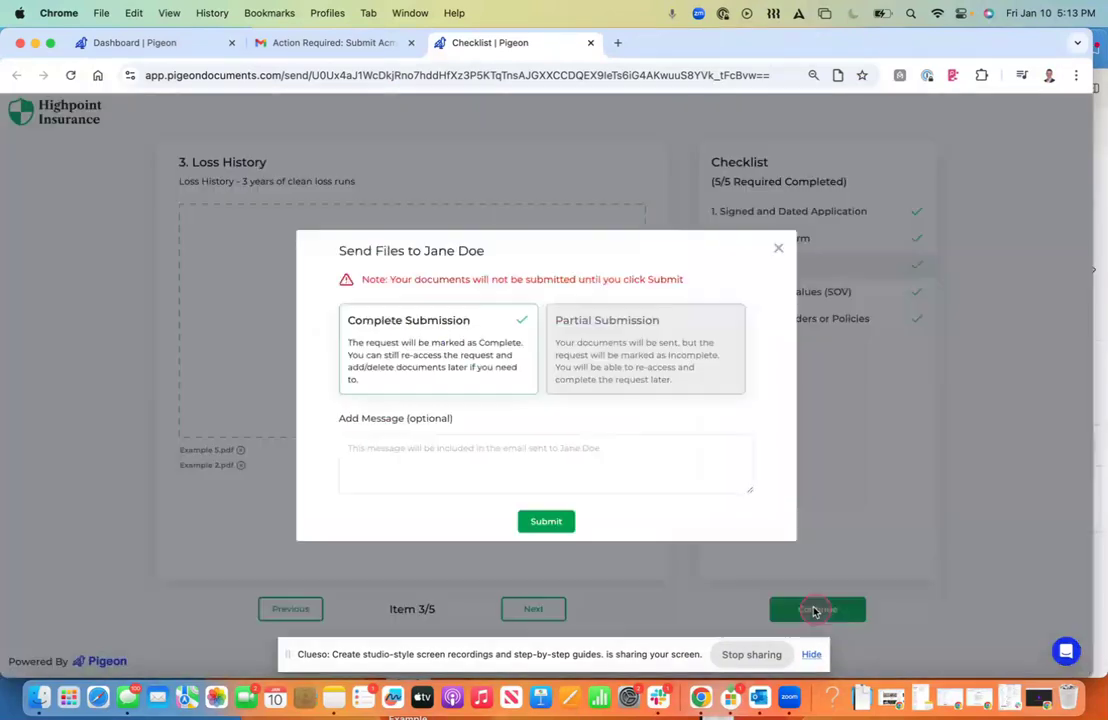
click(567, 519)
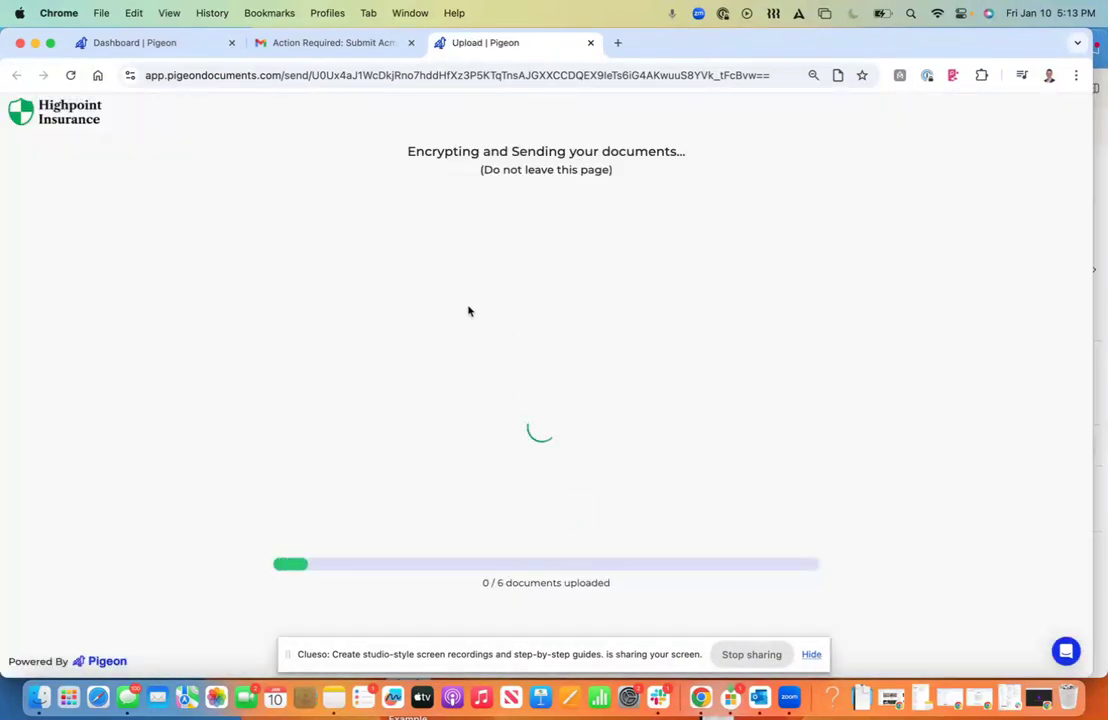
click(160, 43)
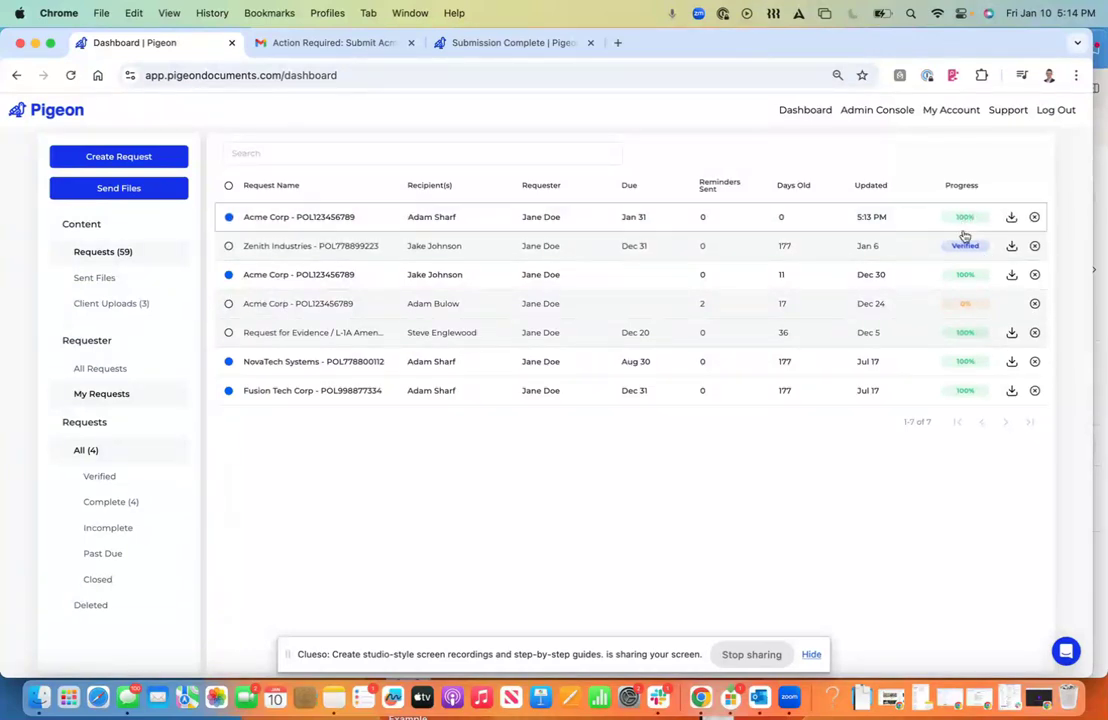
Step: Open the Acme Corp request's details and scroll down to its uploaded files
click(472, 226)
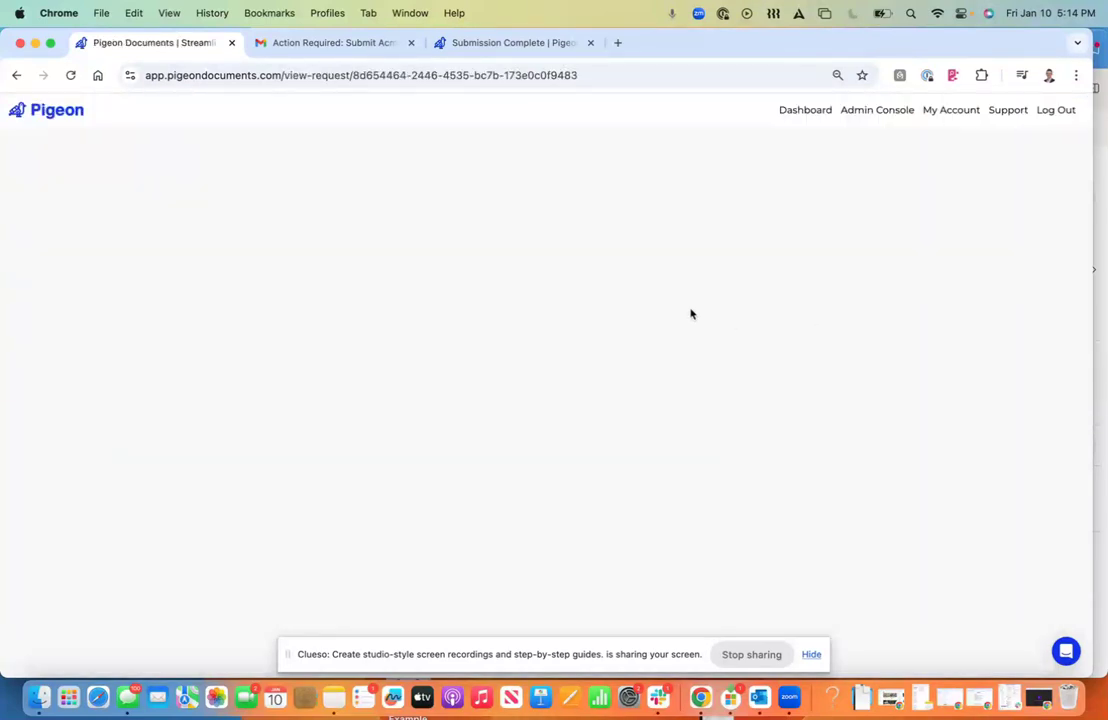
scroll(481, 371, down, 5)
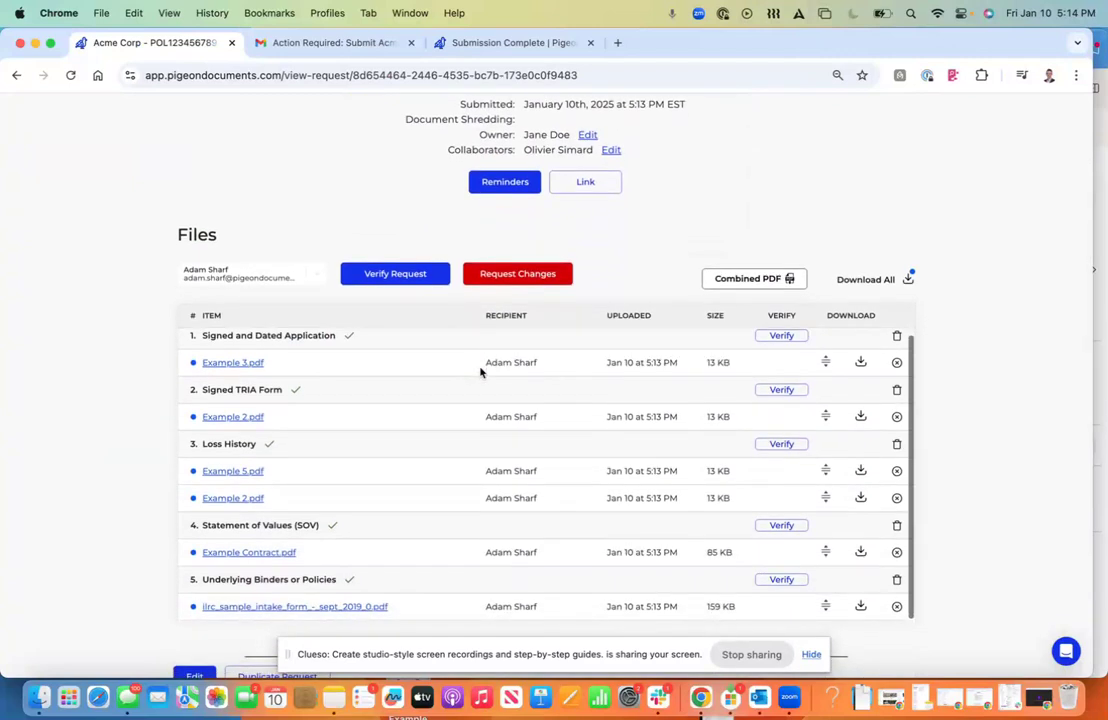
scroll(425, 195, down, 1)
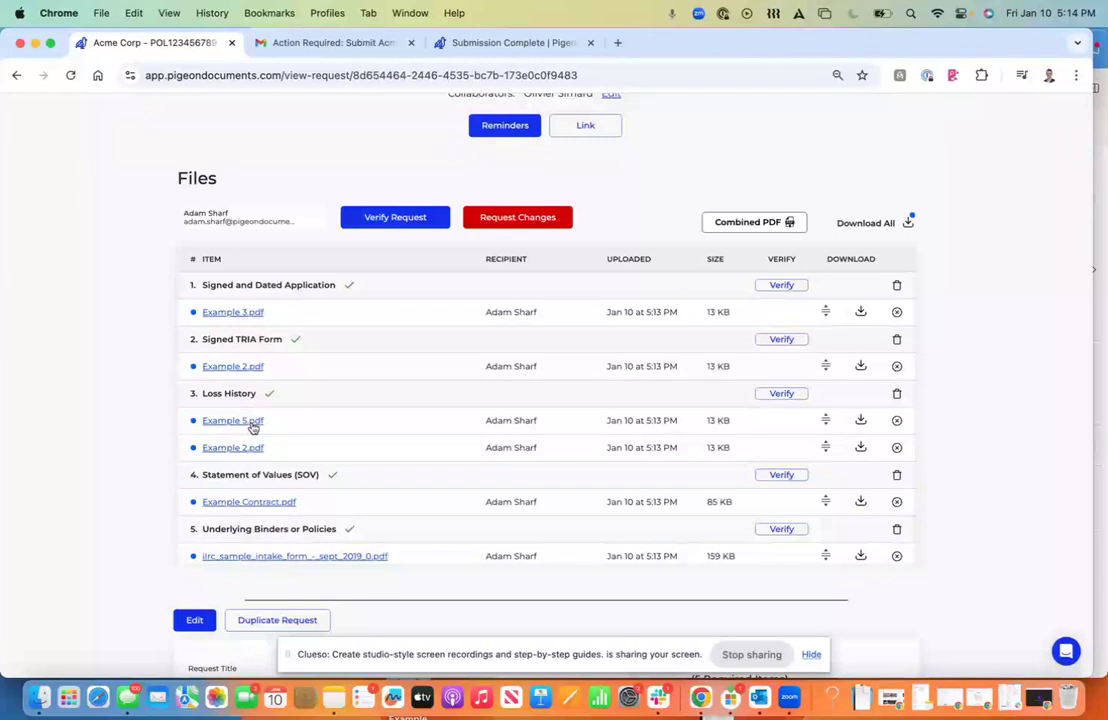
Step: Preview Example 3.pdf and step through the remaining uploaded files, then close the preview
click(233, 313)
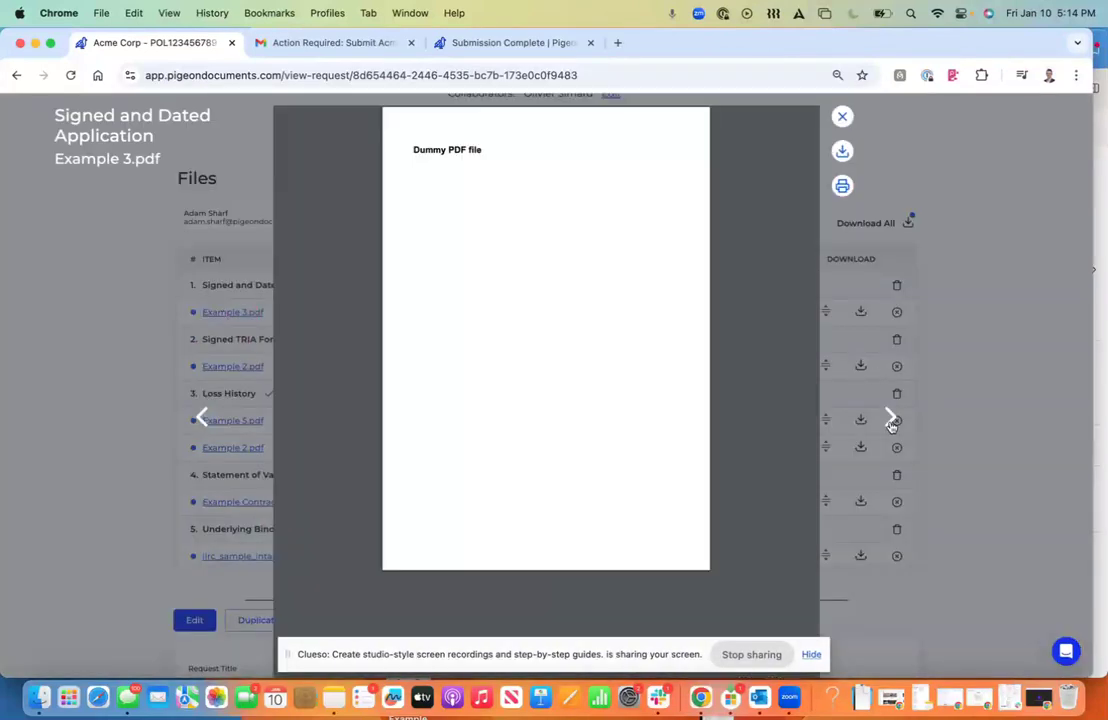
click(891, 421)
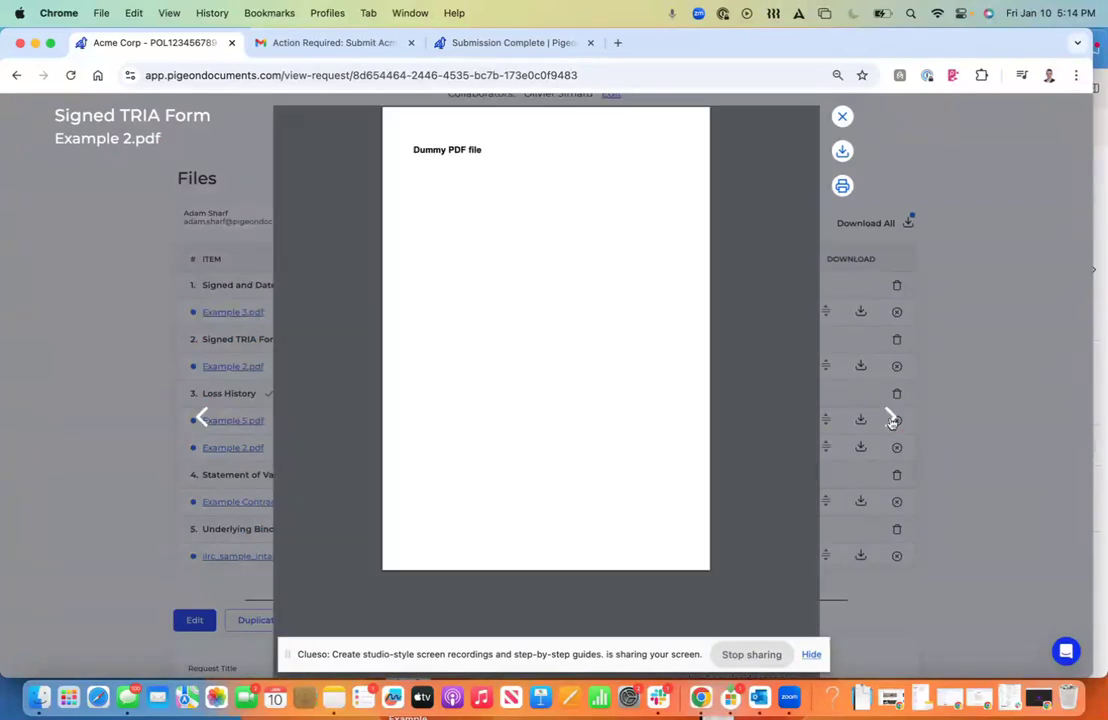
click(891, 421)
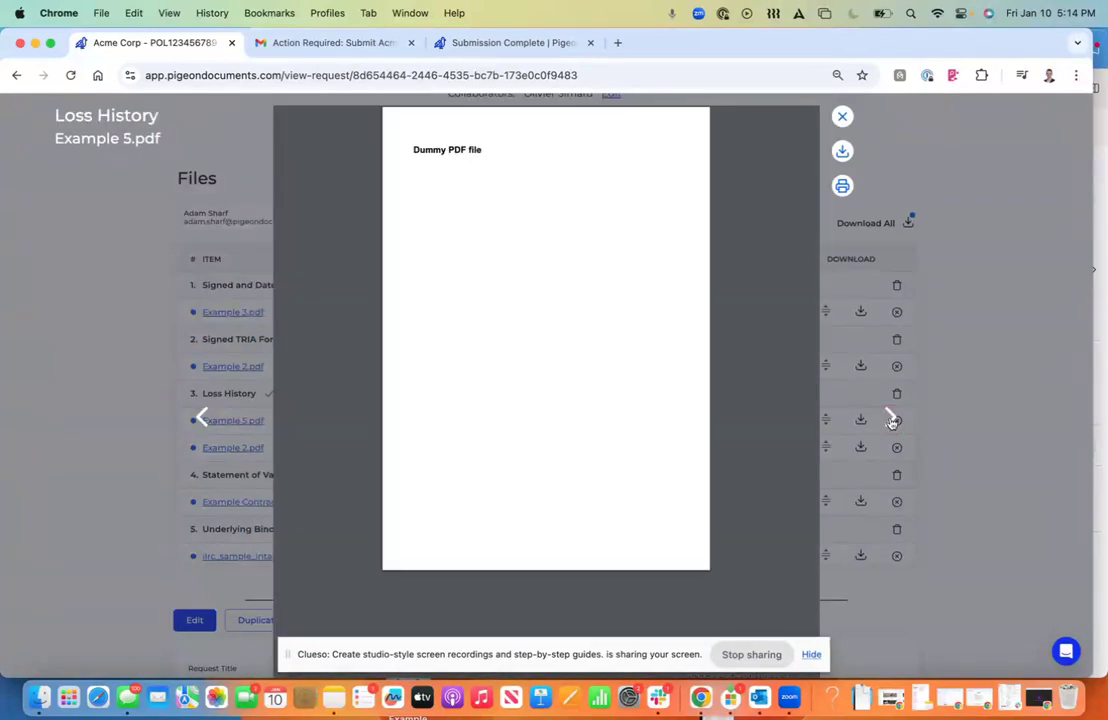
click(891, 421)
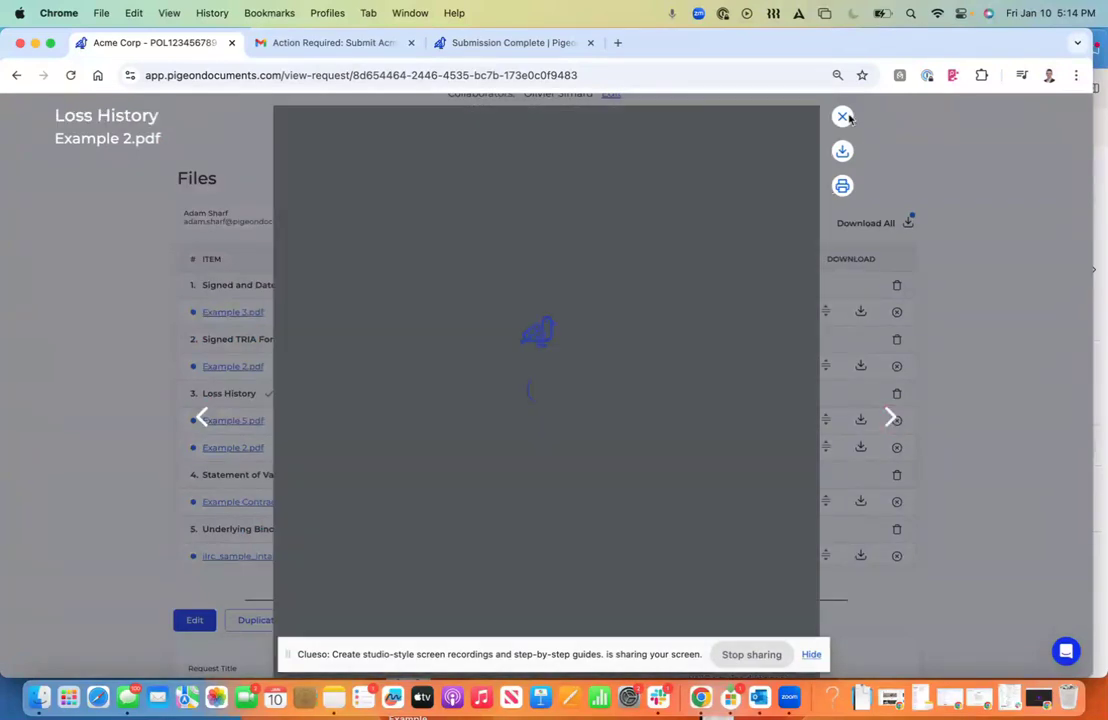
click(842, 116)
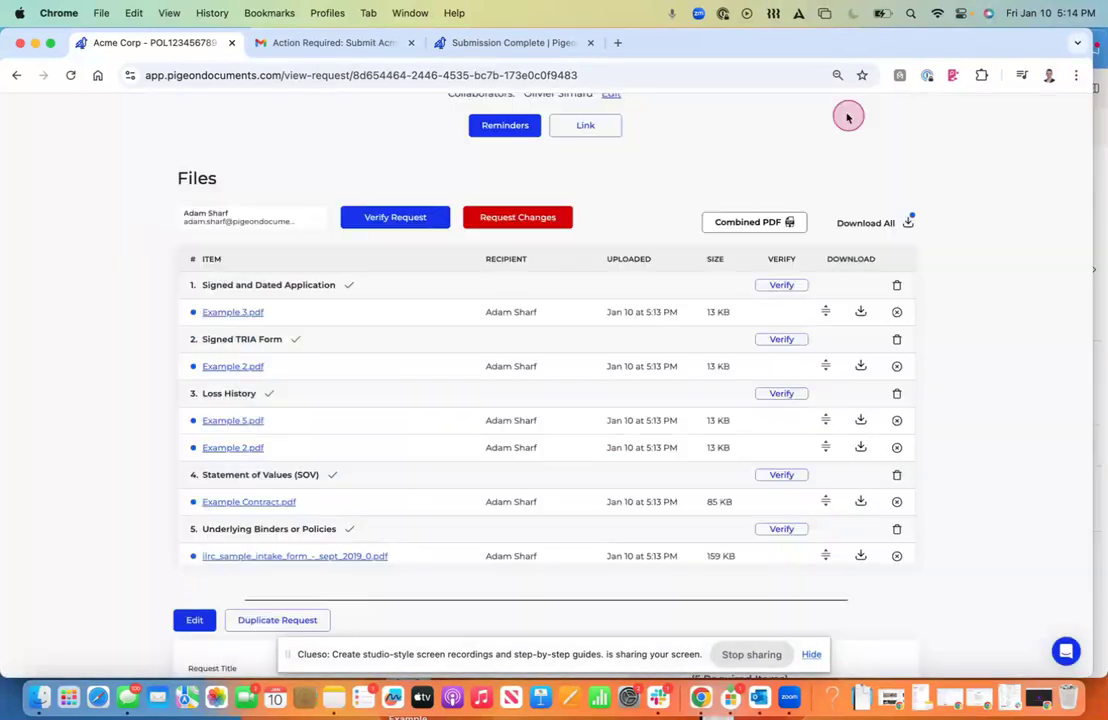
Step: Verify the Signed and Dated Application and Signed TRIA Form, then ask the client for 3 years of loss runs
click(775, 289)
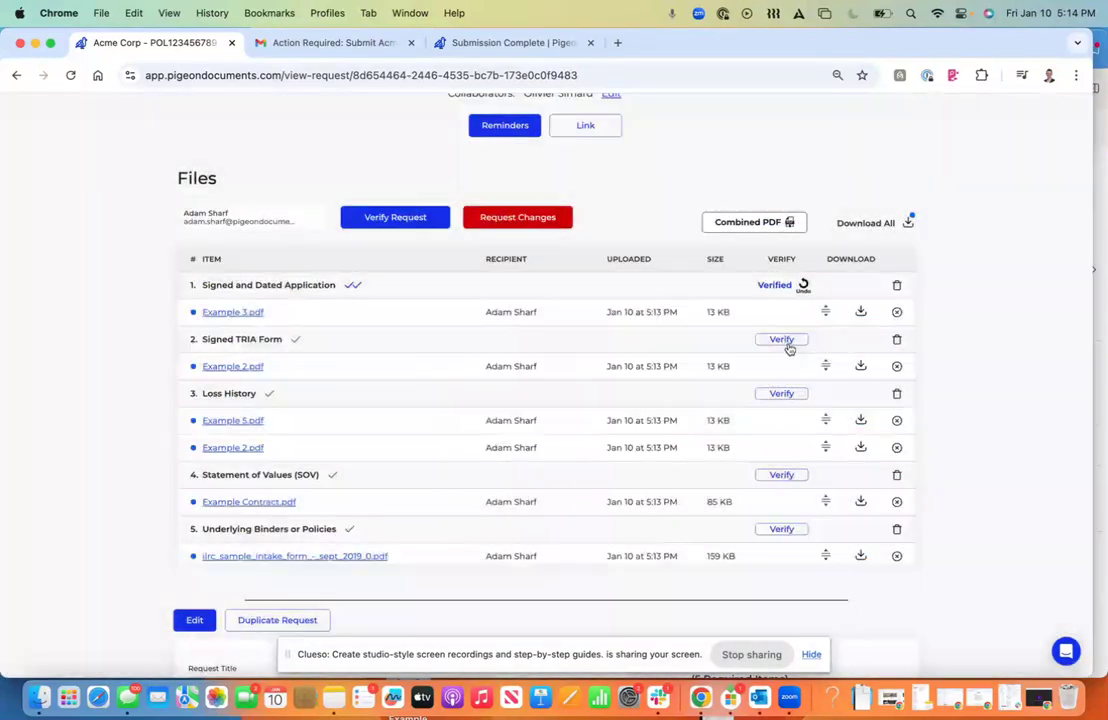
click(783, 340)
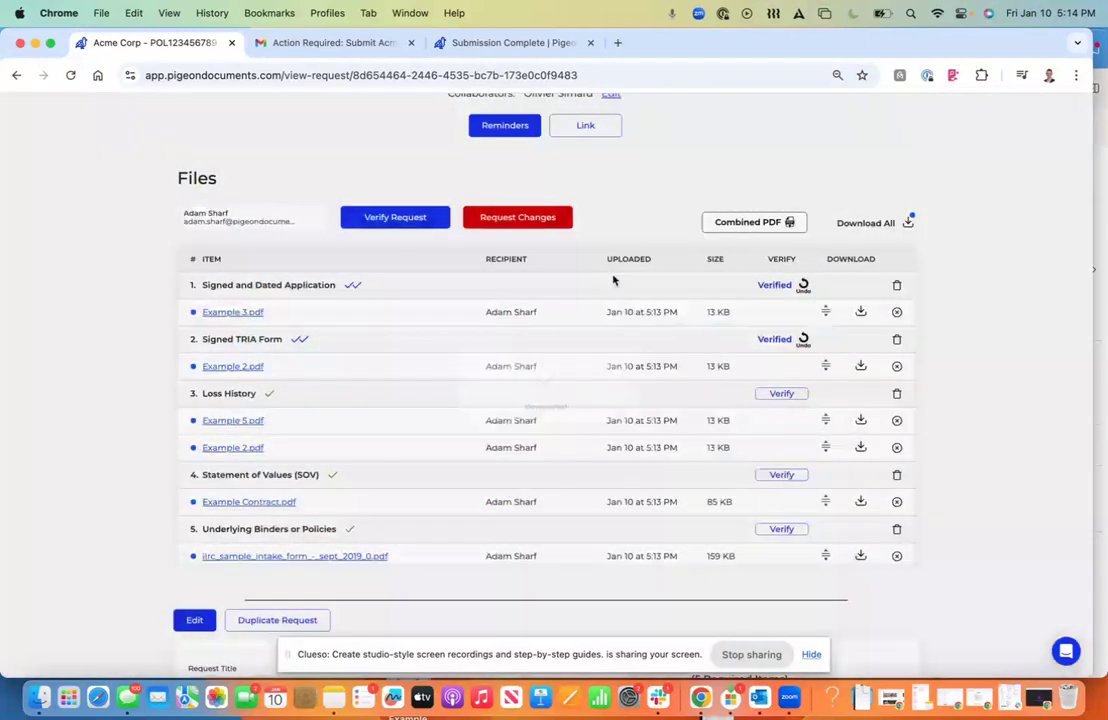
click(498, 219)
click(292, 398)
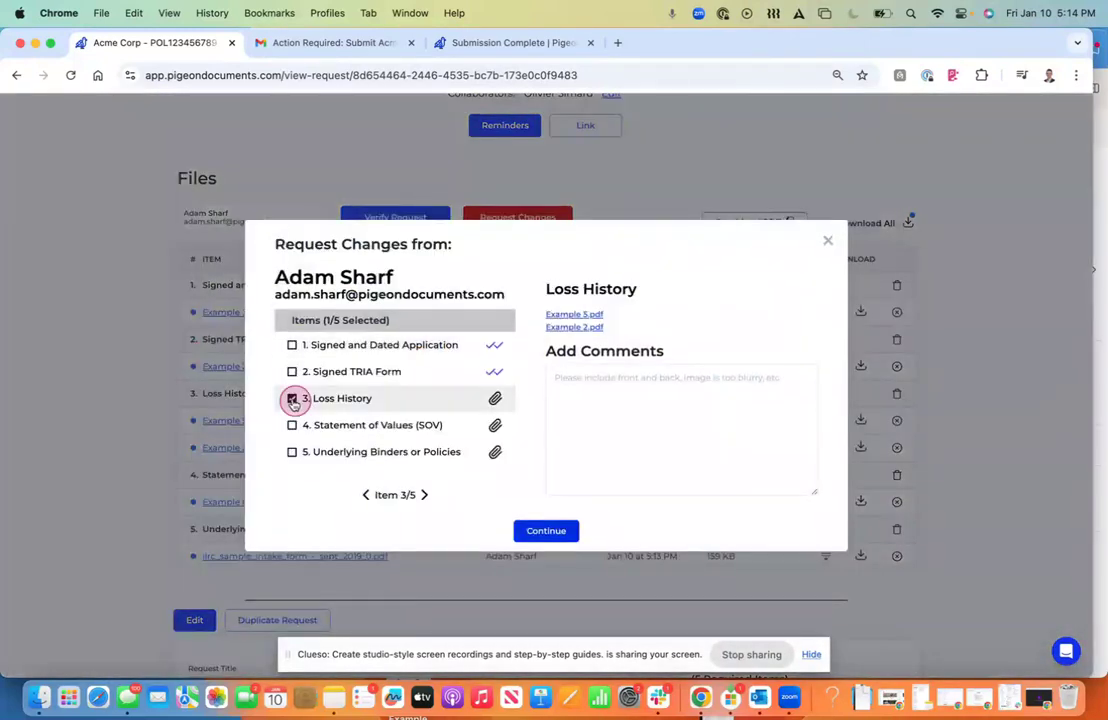
click(601, 414)
text(You only uploaded pr)
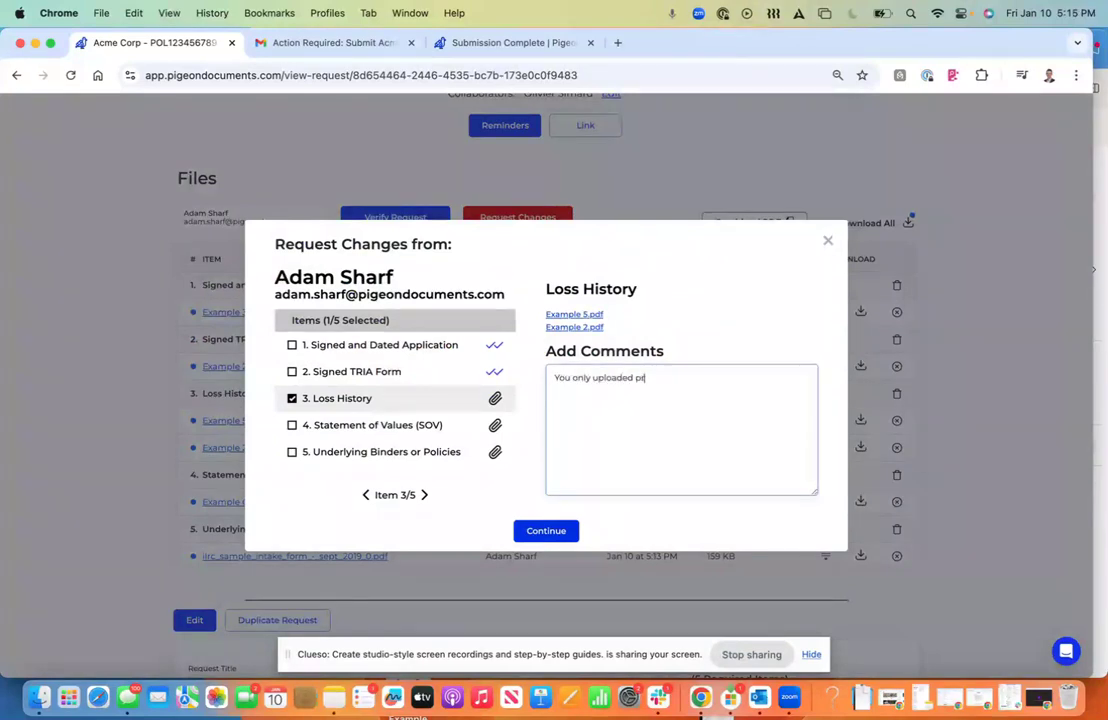
text(evious 2 years of loss runs. Please upload 3 years.)
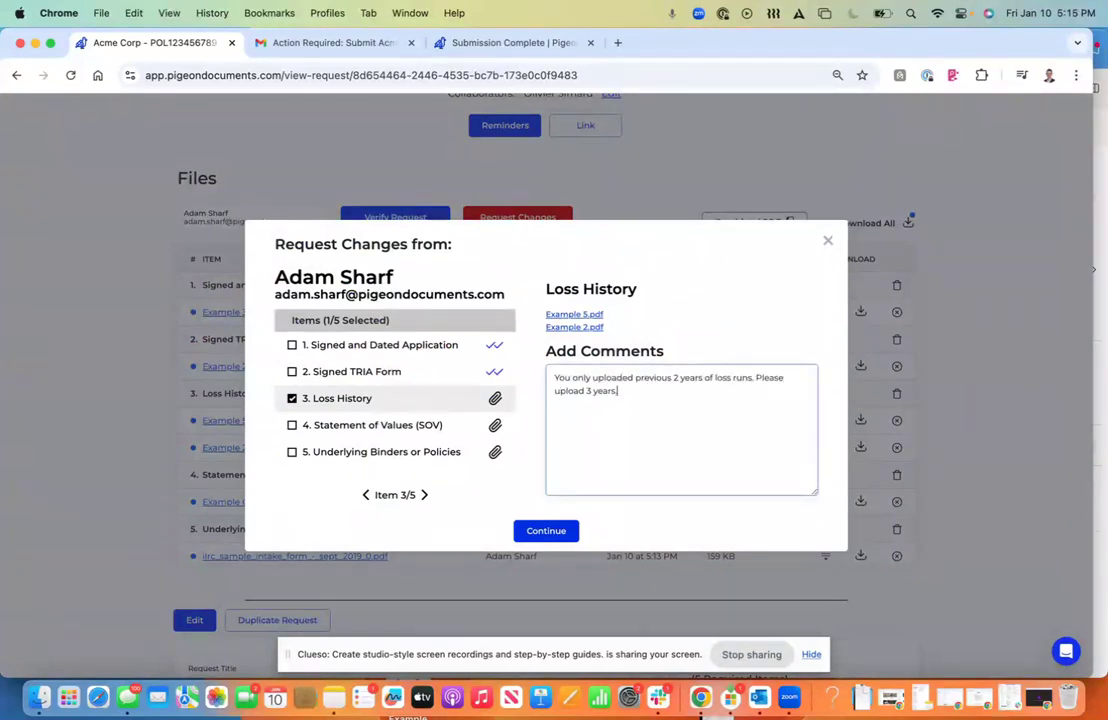
click(553, 530)
click(558, 530)
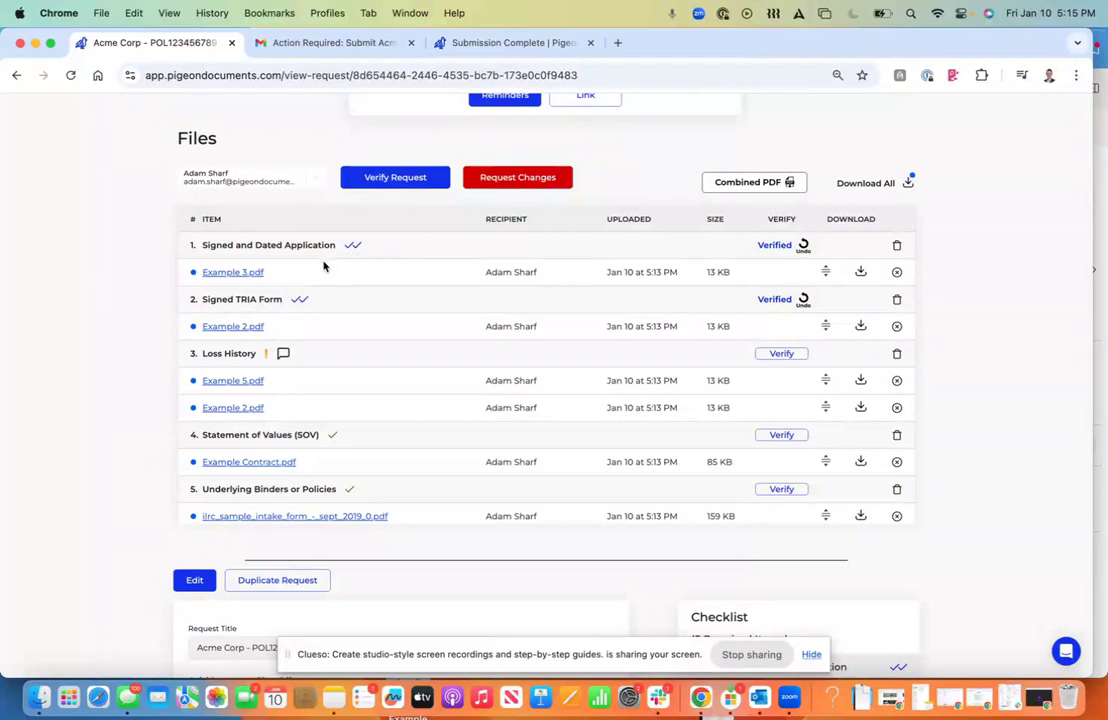
click(284, 354)
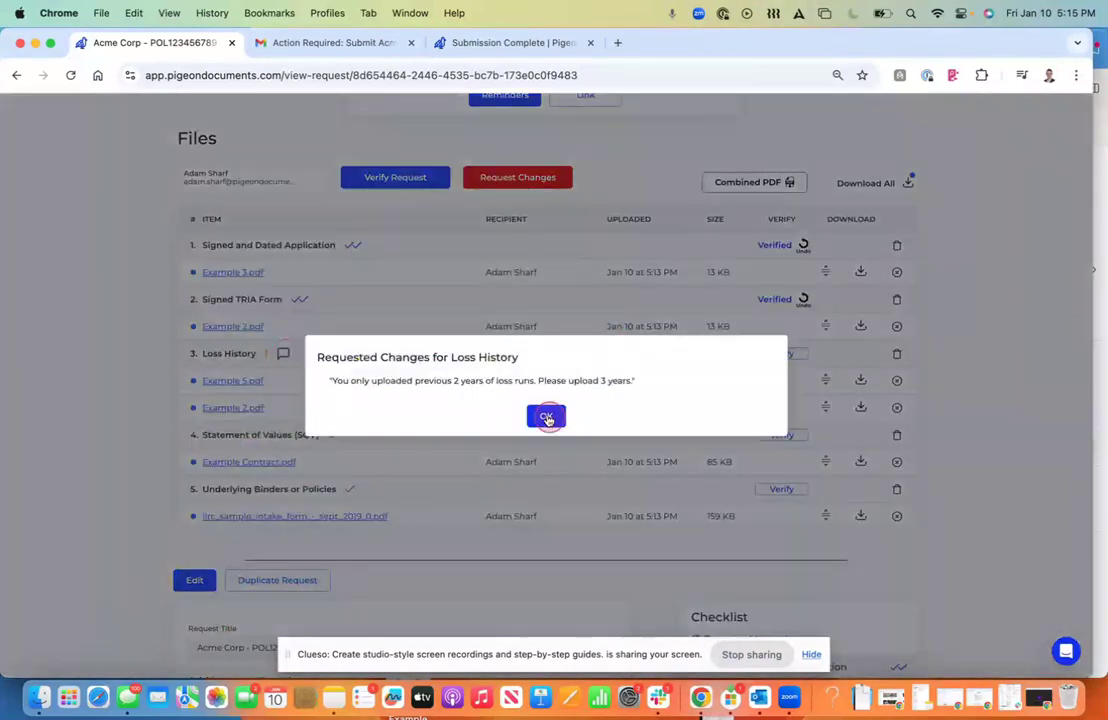
click(546, 416)
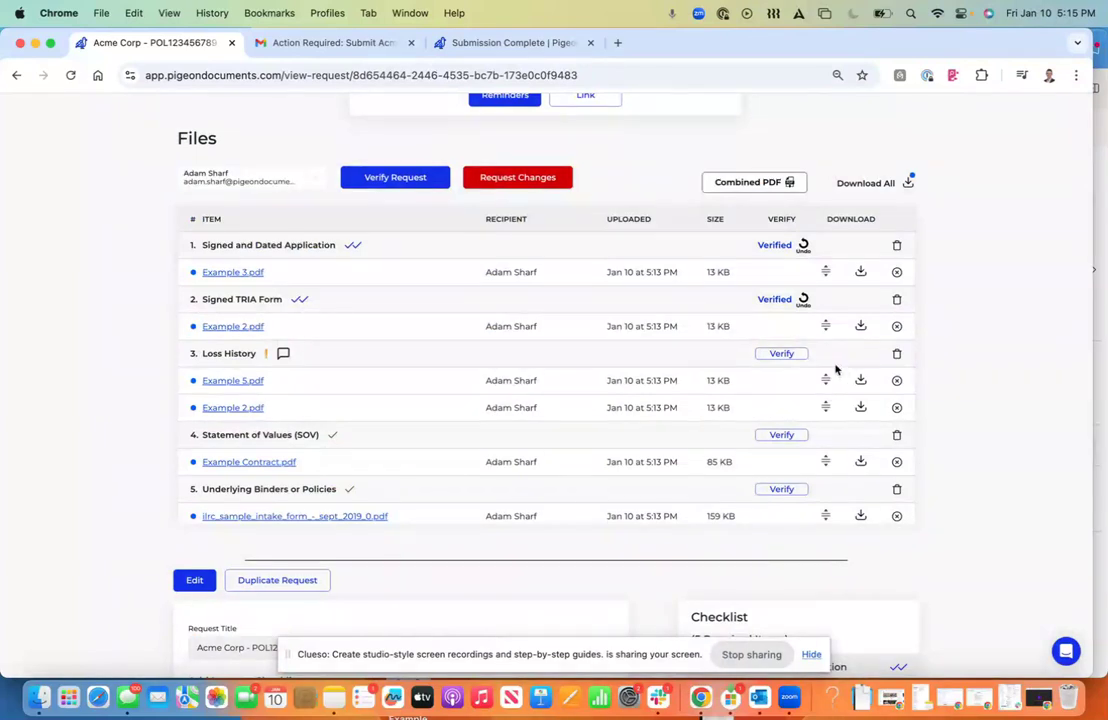
Step: Move Example 5.pdf from Loss History to the Signed TRIA Form item
drag(827, 380, 826, 333)
scroll(366, 529, down, 5)
scroll(366, 532, down, 4)
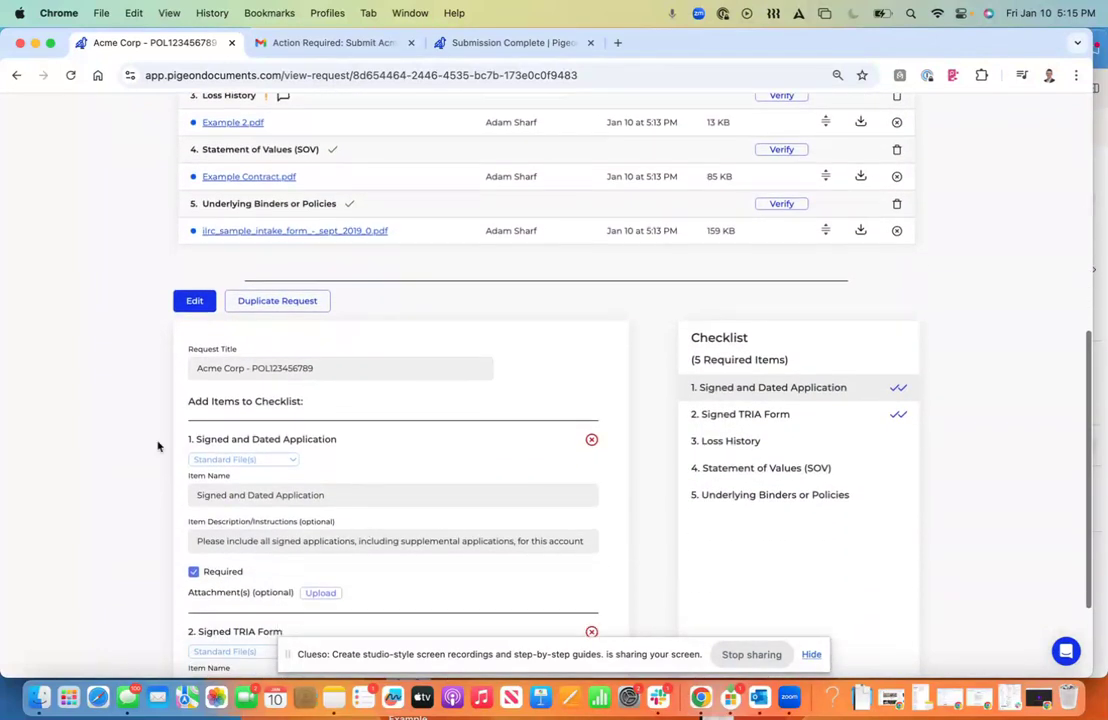
Step: Edit the request's checklist, adding then removing a sixth item, and save the request
click(194, 180)
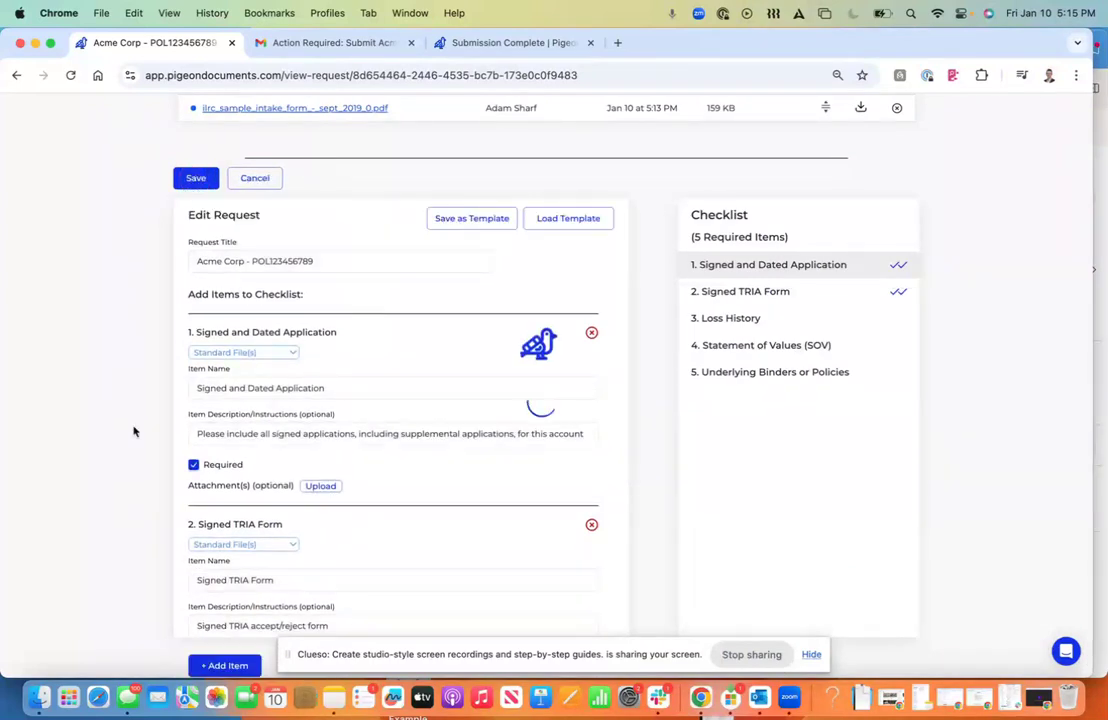
scroll(250, 600, down, 1)
click(250, 608)
scroll(254, 541, down, 3)
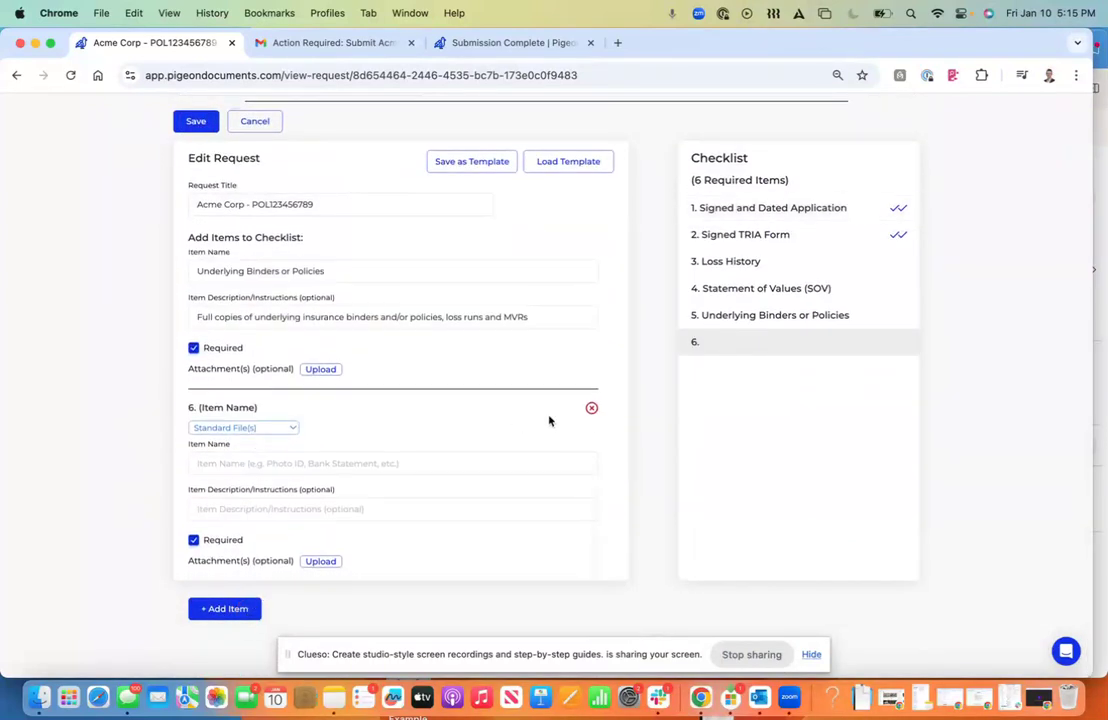
click(592, 406)
click(546, 446)
click(185, 120)
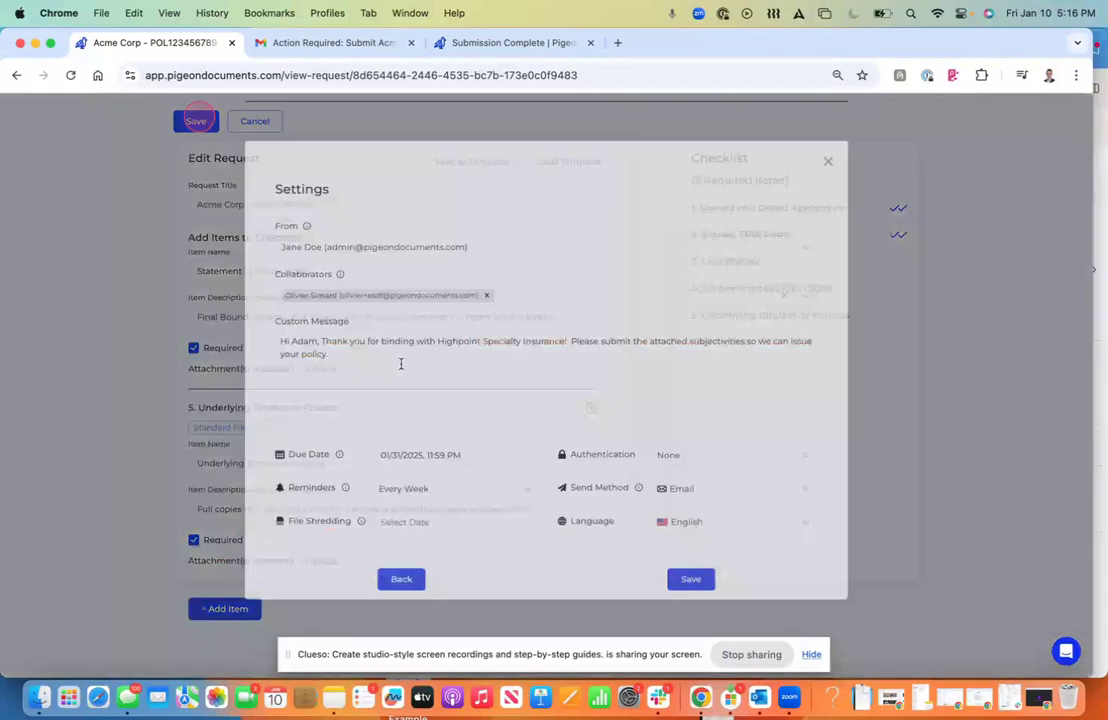
click(838, 173)
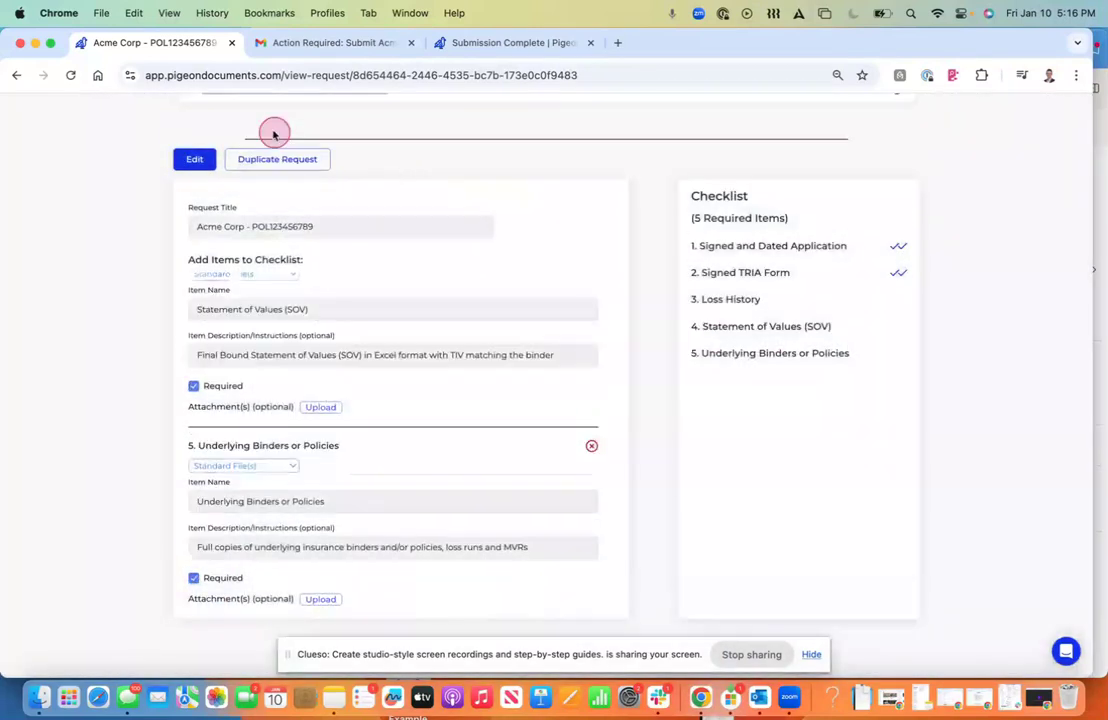
Step: Download all submitted files as the Acme Corp - POL123456789 zip and open it
scroll(329, 109, up, 10)
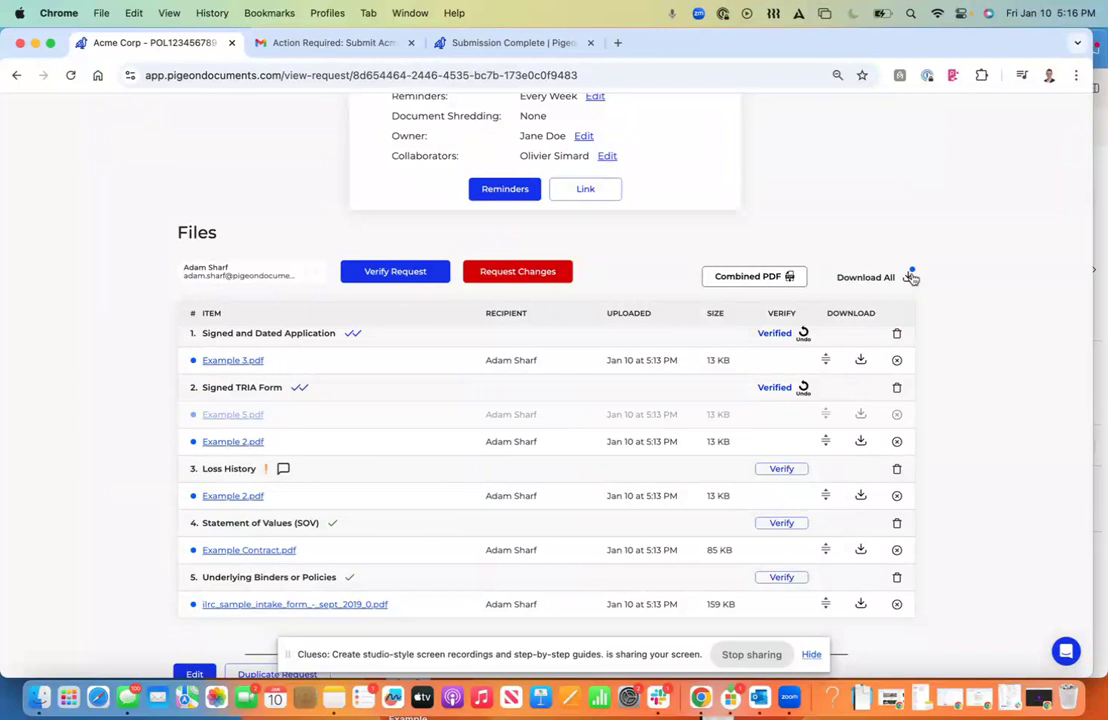
click(910, 277)
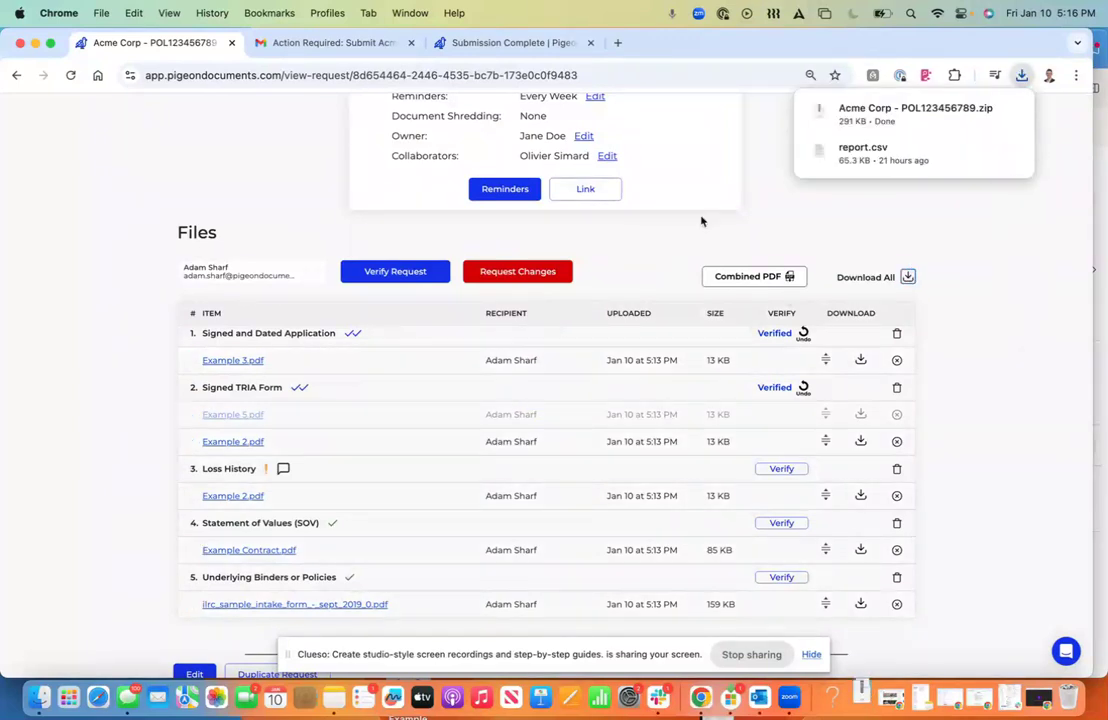
click(960, 111)
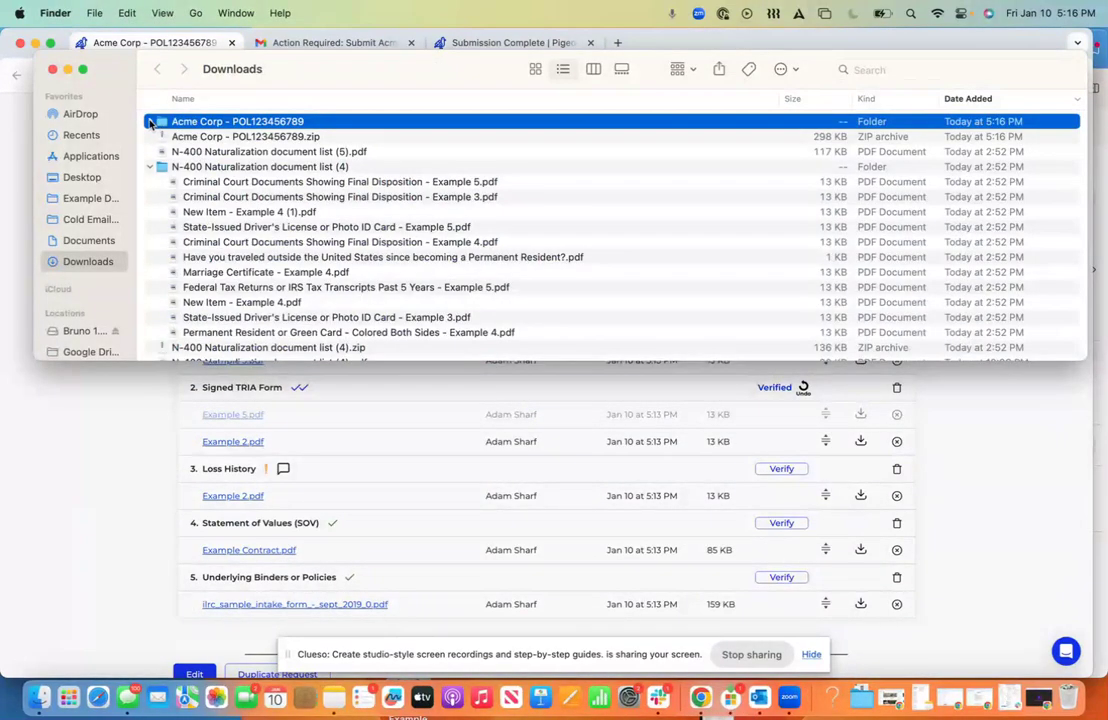
Step: Expand the Acme Corp folder, select part of Signed TRIA Form - Example 2.pdf's name for renaming, then hide Finder
click(150, 121)
click(272, 136)
click(277, 136)
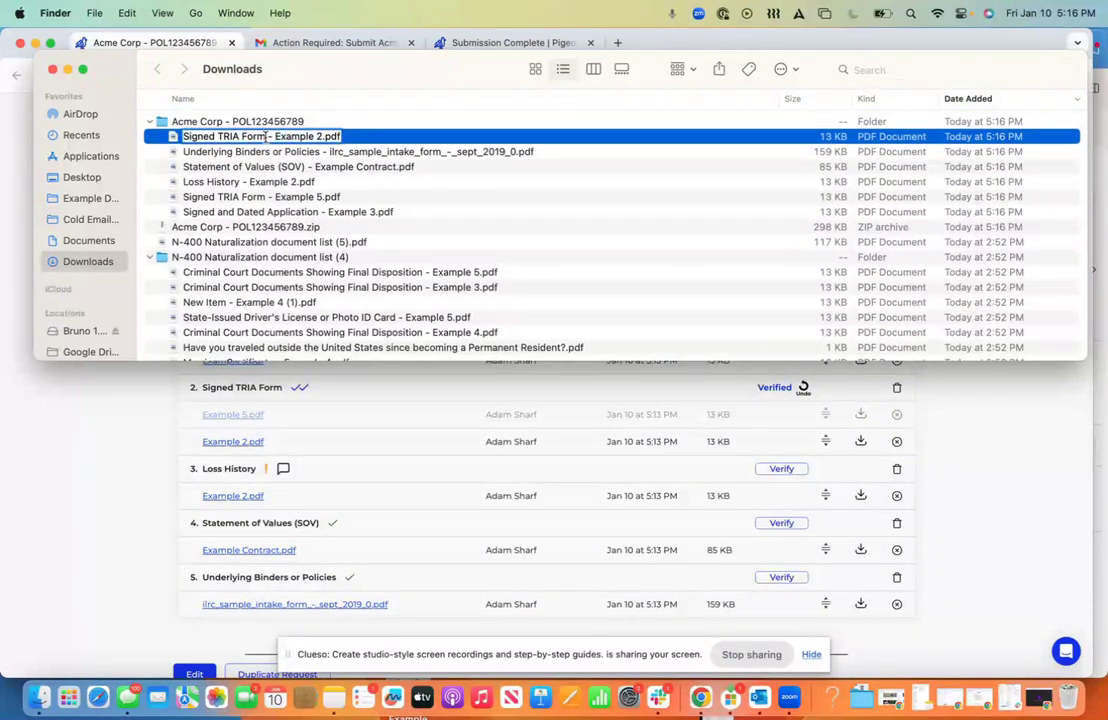
drag(277, 136, 185, 136)
key(super+w)
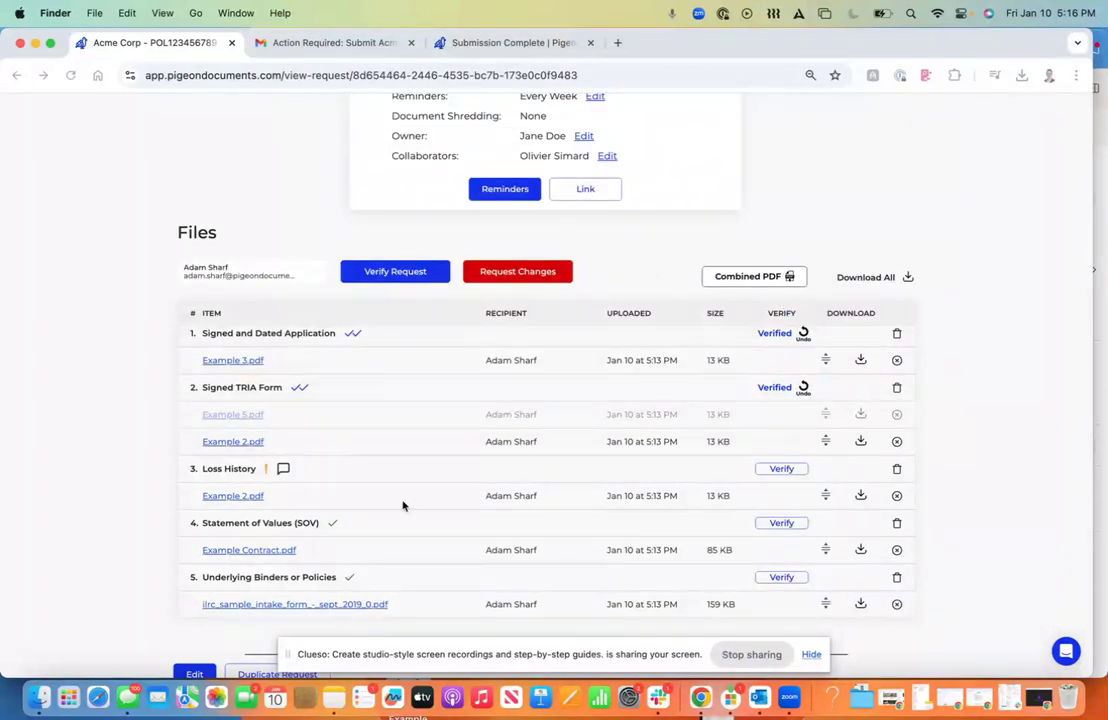
Step: Return to the request page and check the log of reminders sent
click(510, 192)
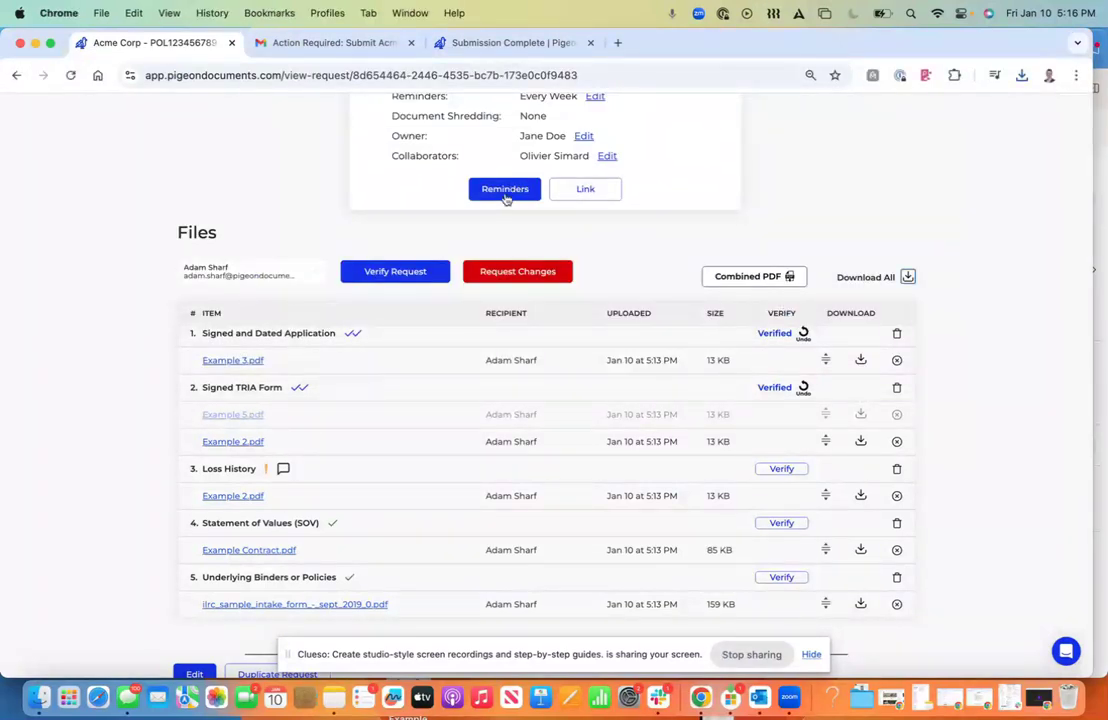
click(505, 193)
click(775, 348)
Step: Mark the whole Acme Corp request as Verified and go back to the dashboard
click(395, 278)
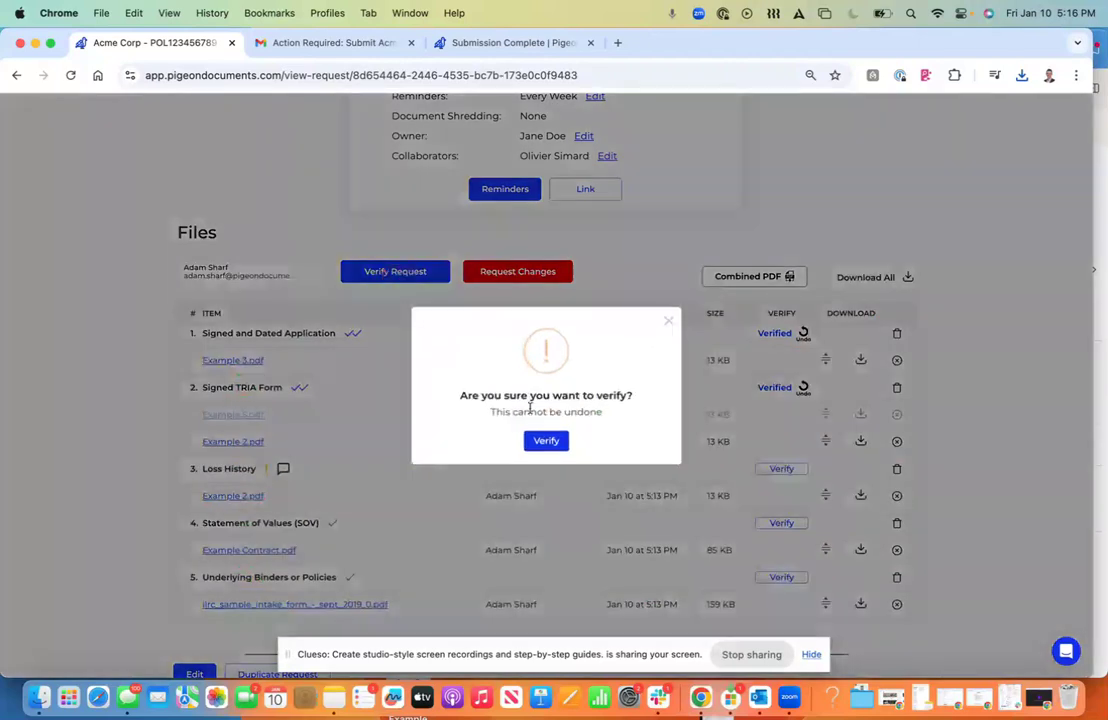
click(546, 440)
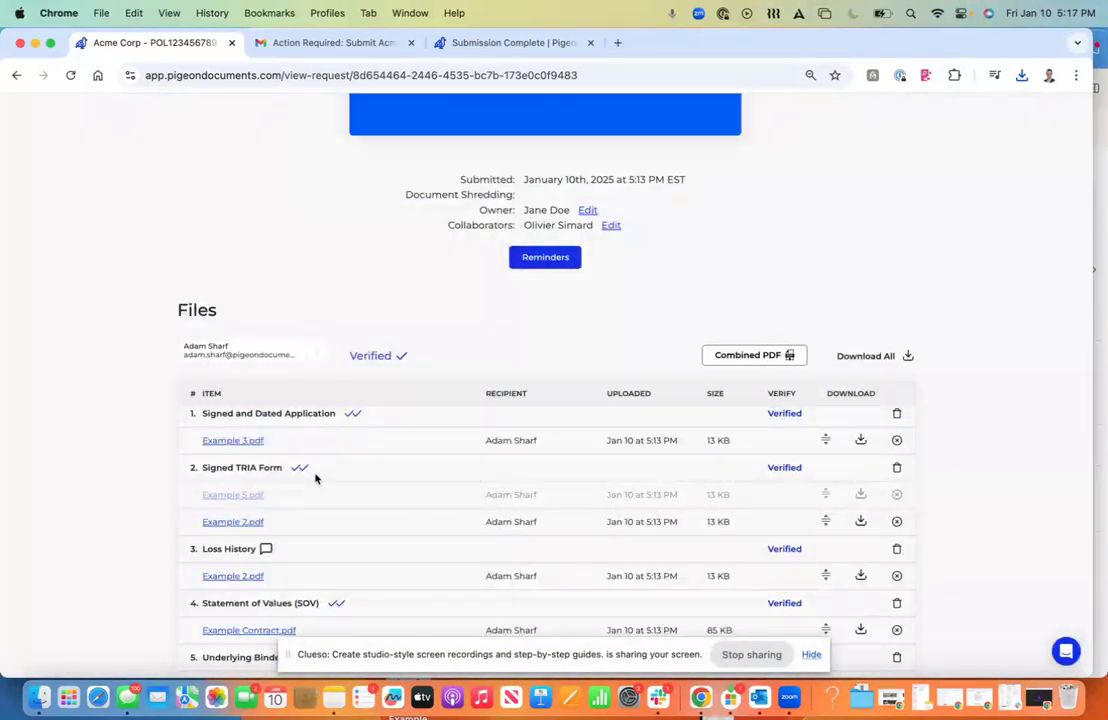
scroll(382, 290, up, 2)
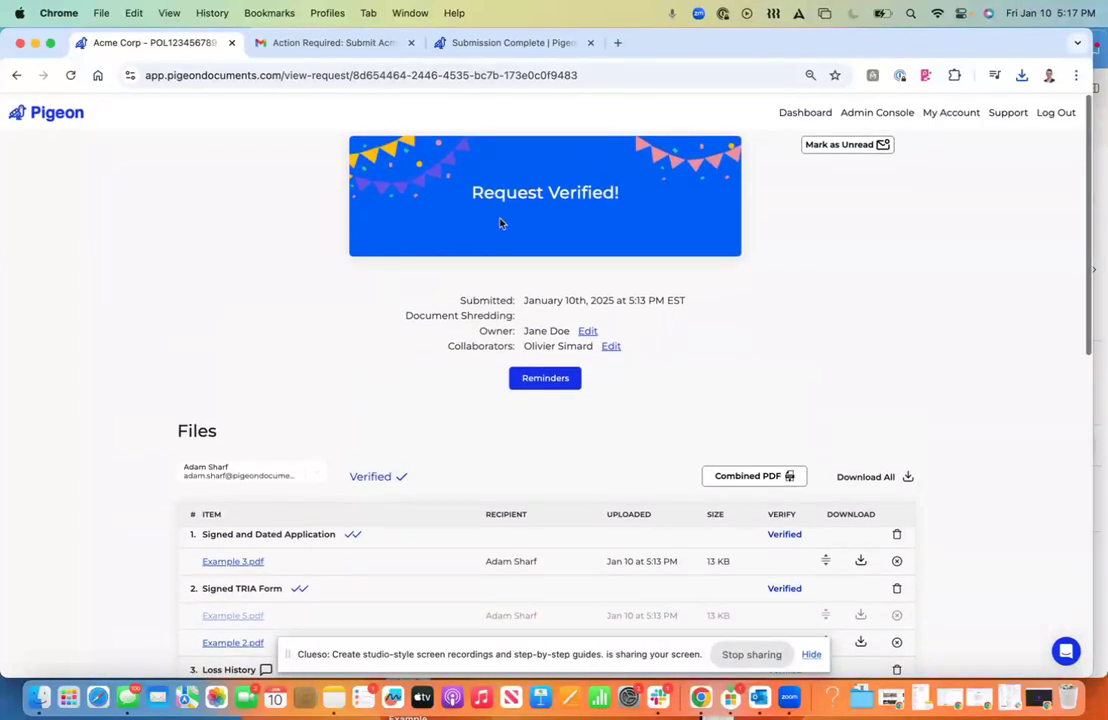
click(812, 110)
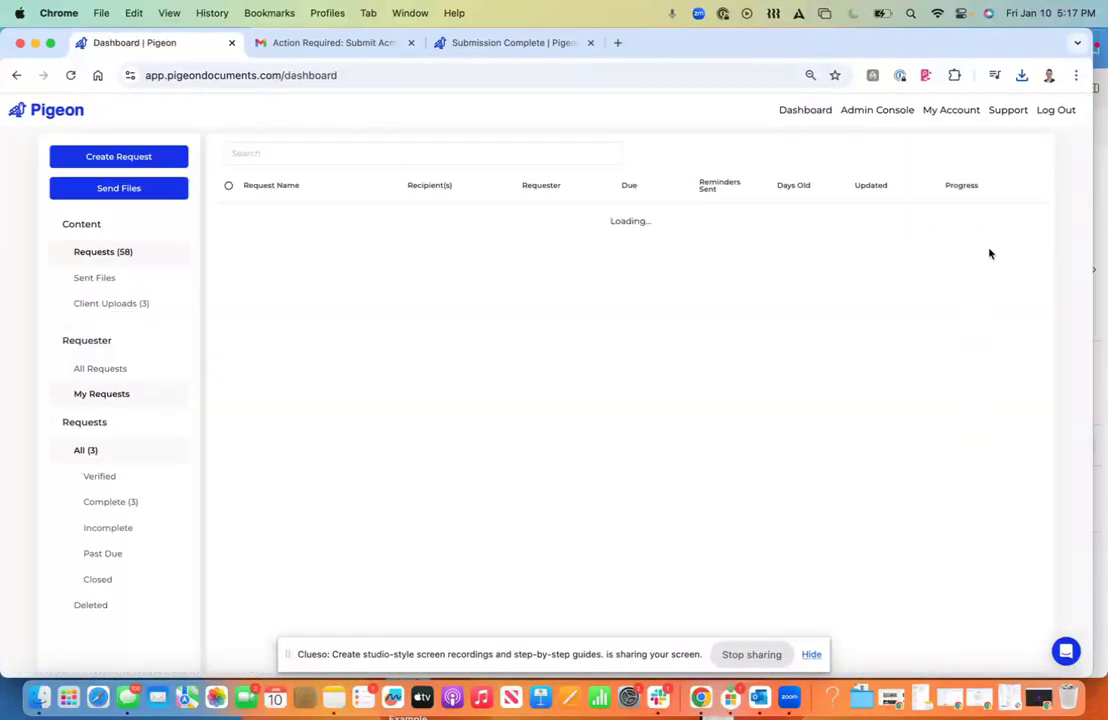